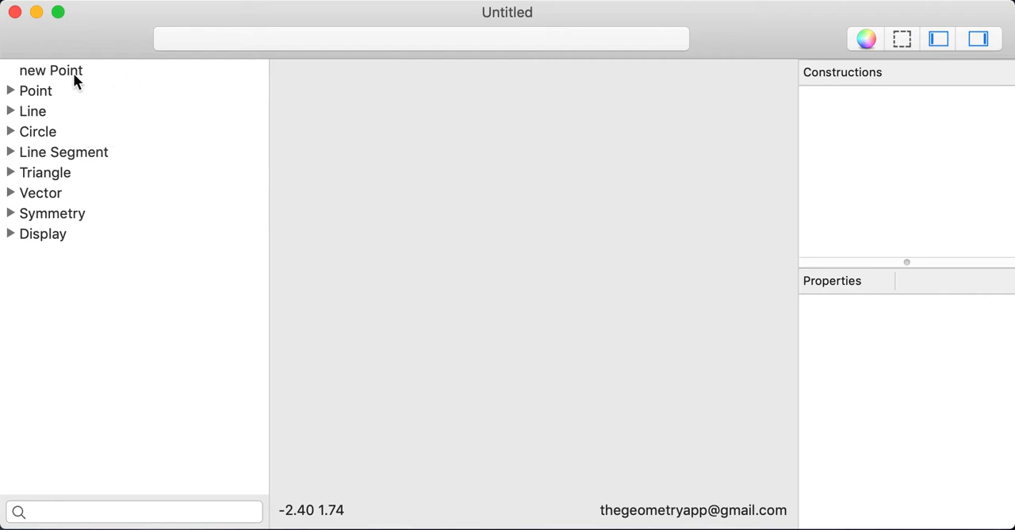
left_click(74, 72)
key("Down")
key("Down")
key("Down")
key("Up")
key("Down")
key("Down")
key("Down")
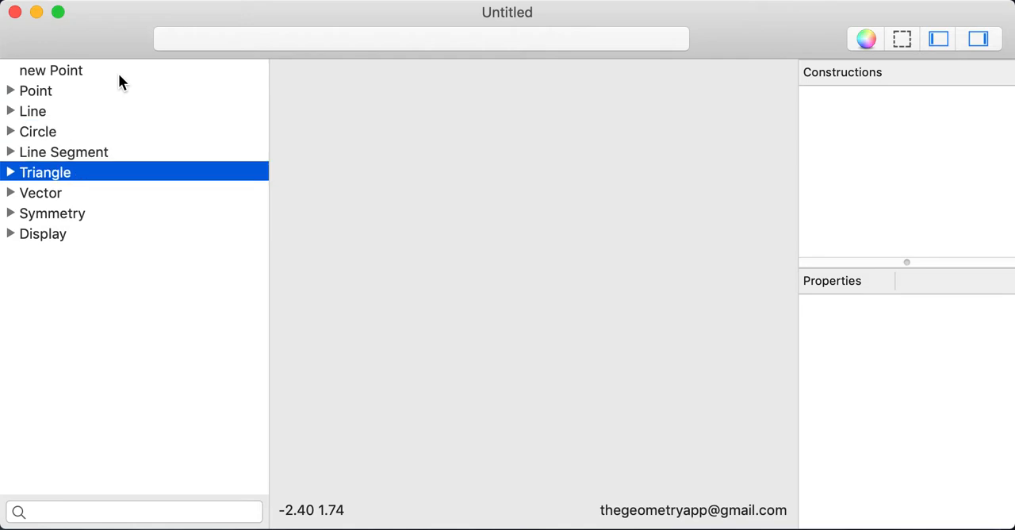
key("Down")
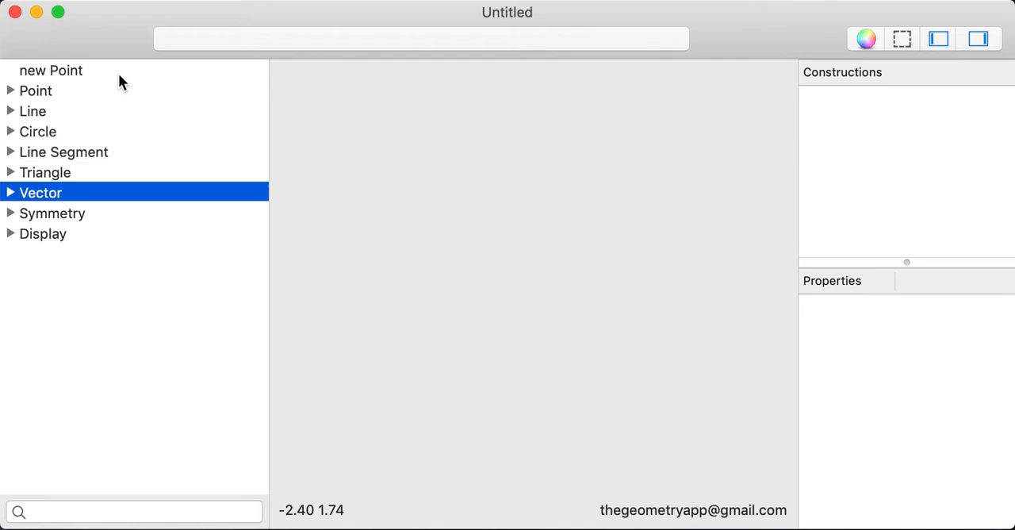
Create a new point in the upper-left area of the scene and move it slightly up and to the left.
left_click(74, 68)
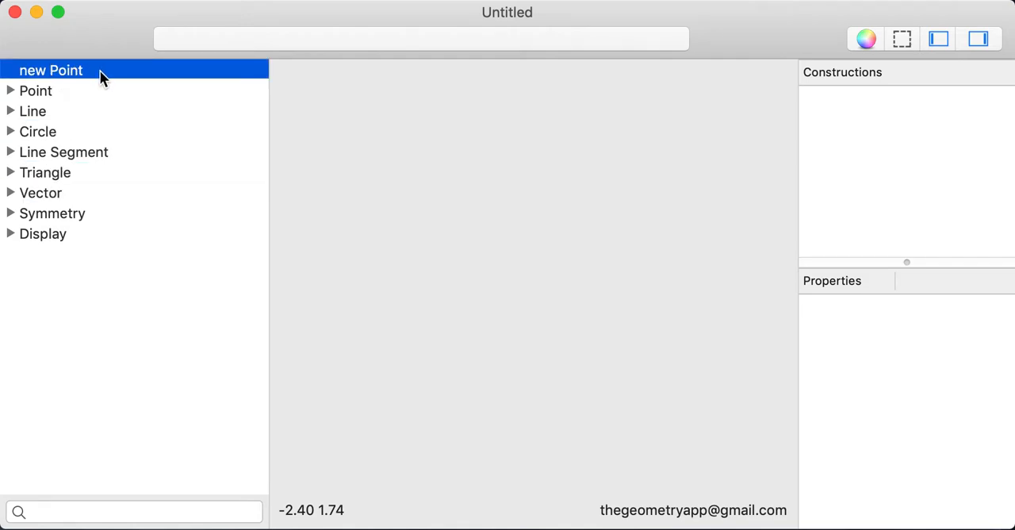
double_click(100, 70)
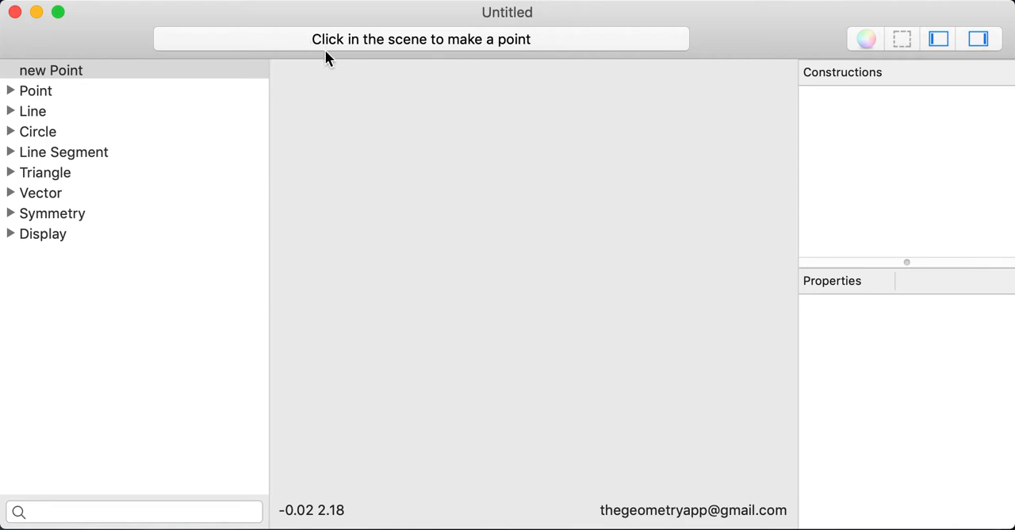
left_click(394, 200)
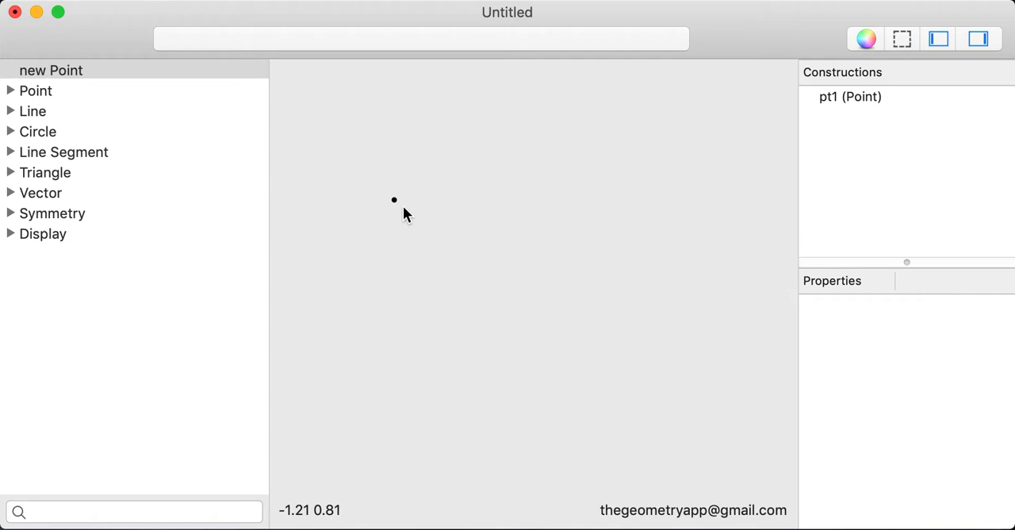
left_click_drag(399, 202, 373, 187)
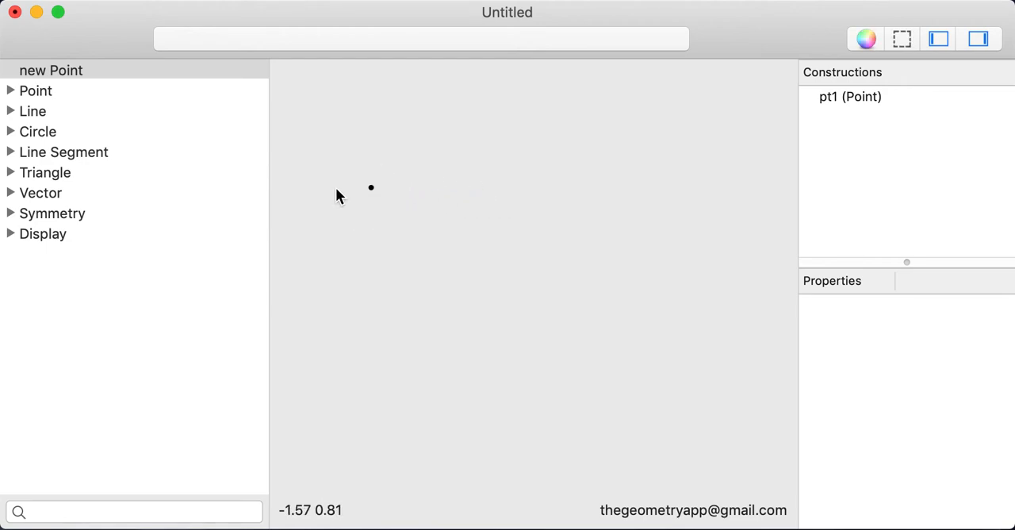
Add a second point in the upper middle of the scene and shift both points slightly to the left.
left_click(50, 71)
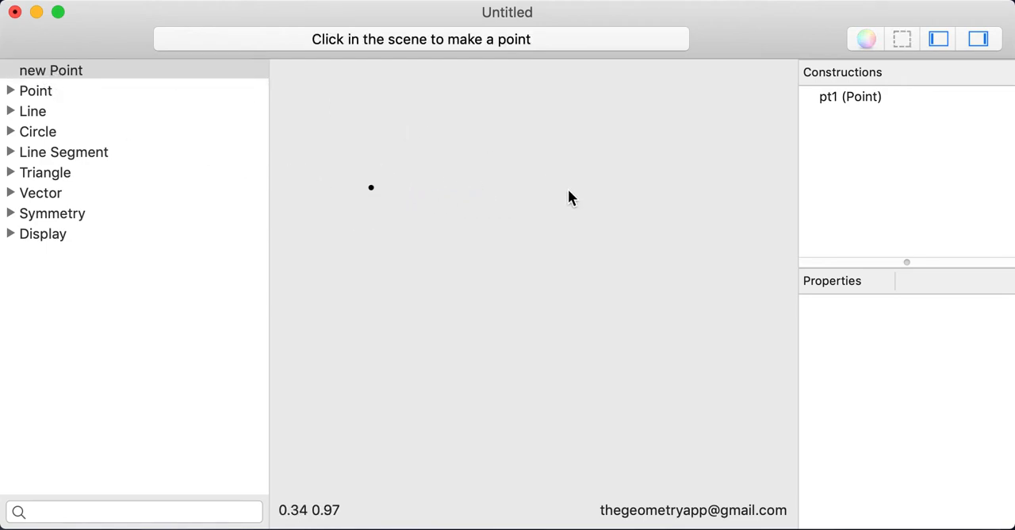
left_click(517, 170)
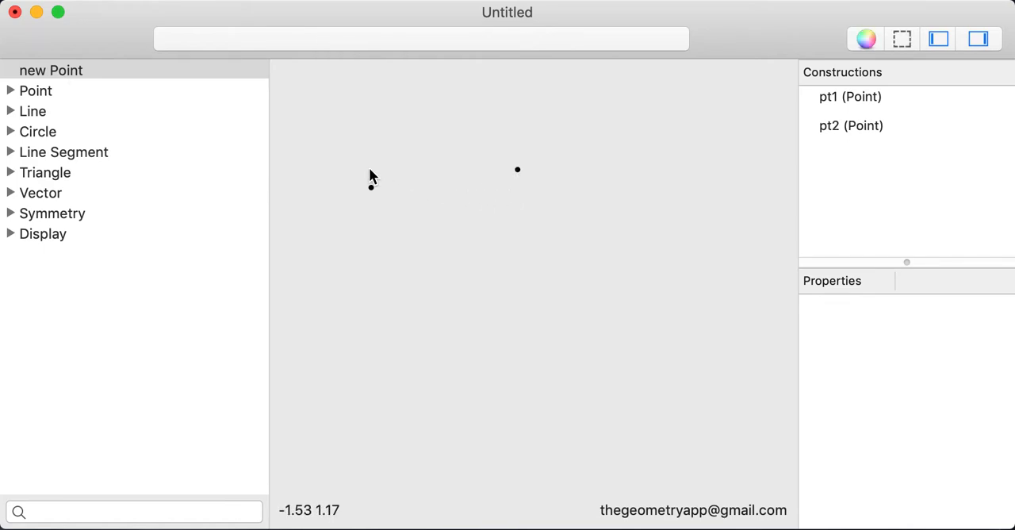
mouse_move(516, 168)
left_mouse_down()
mouse_move(542, 168)
mouse_move(502, 168)
left_mouse_up()
left_click_drag(385, 210, 362, 183)
left_click(363, 185)
left_click(363, 190)
Construct a line through the two existing points and move its right-hand point slightly left to change the slope.
left_click(100, 116)
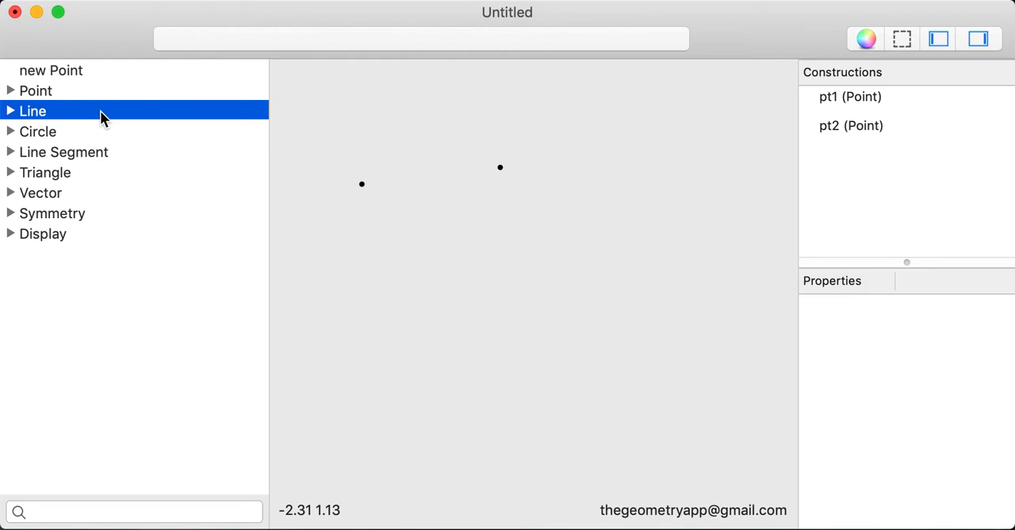
left_click(12, 111)
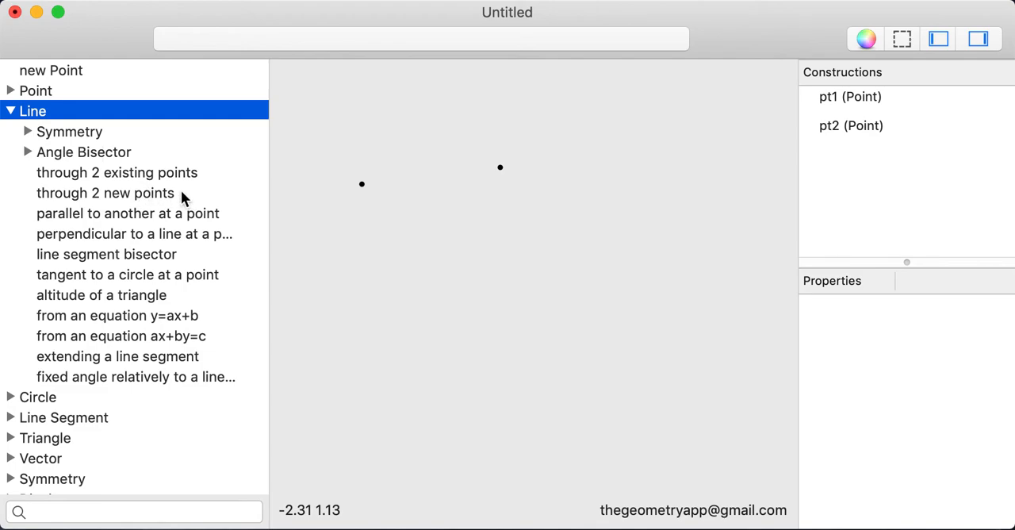
left_click(130, 175)
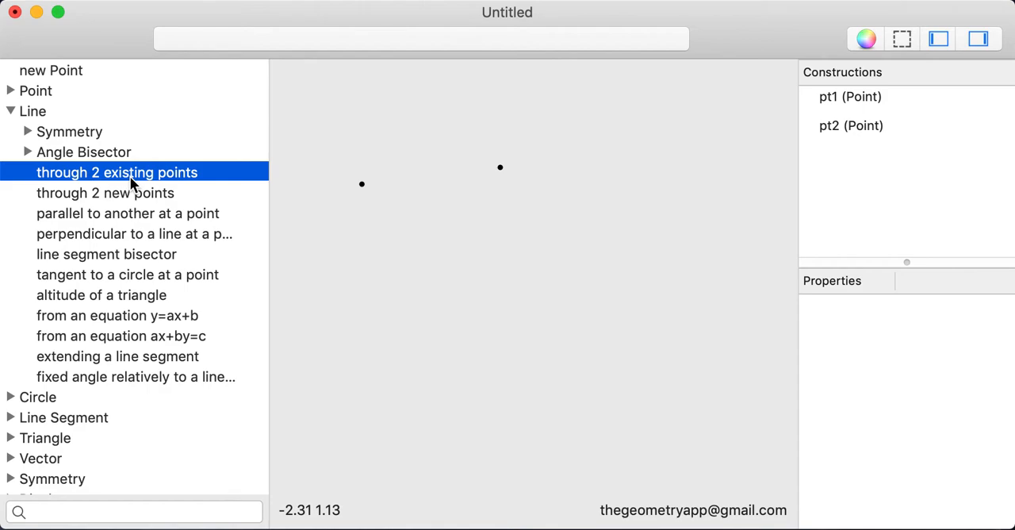
key("Down")
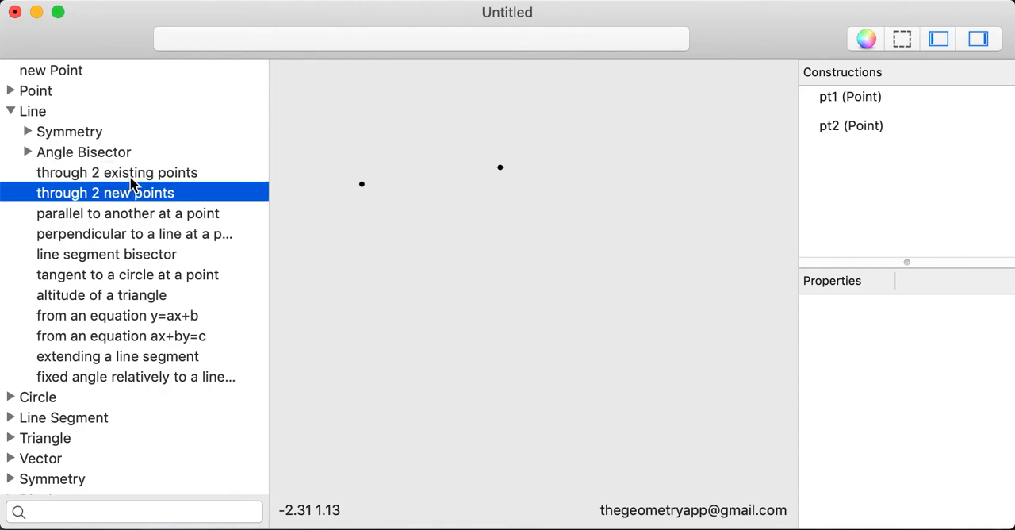
left_click(131, 179)
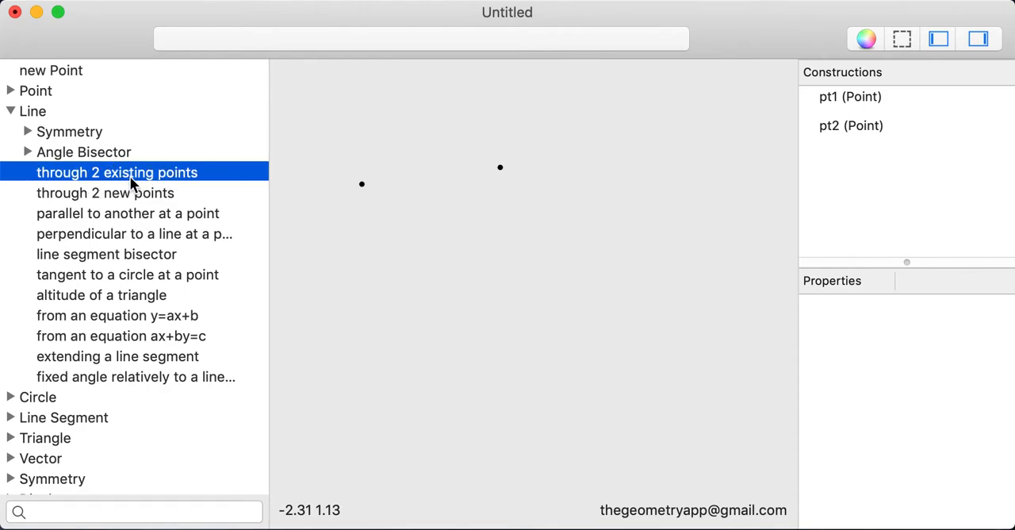
double_click(135, 174)
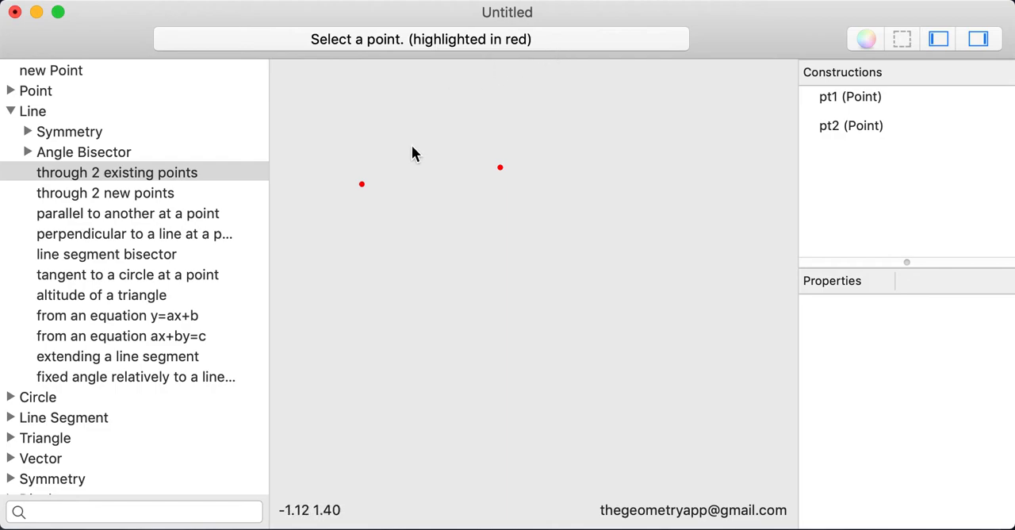
left_click(361, 184)
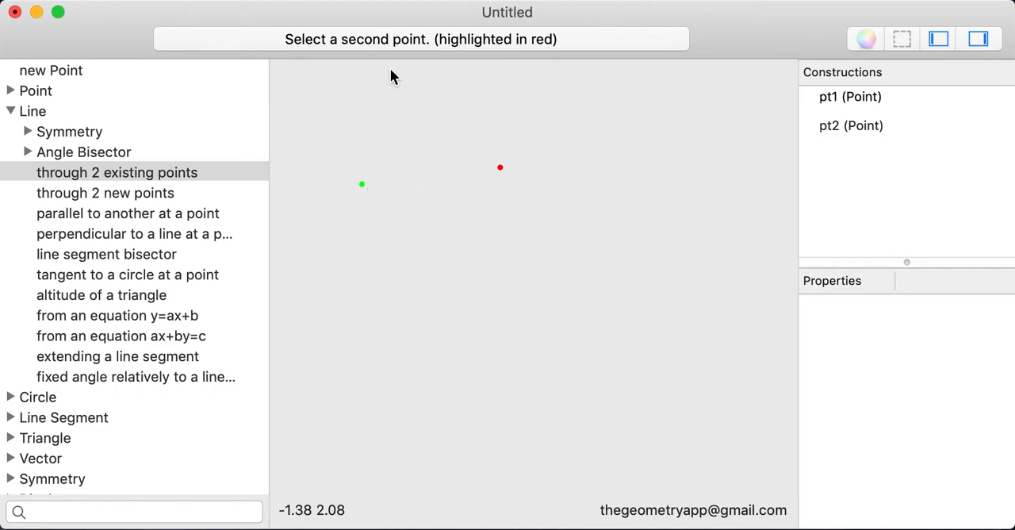
left_click(500, 168)
mouse_move(500, 168)
left_mouse_down()
mouse_move(482, 227)
mouse_move(495, 152)
mouse_move(496, 201)
mouse_move(489, 173)
left_mouse_up()
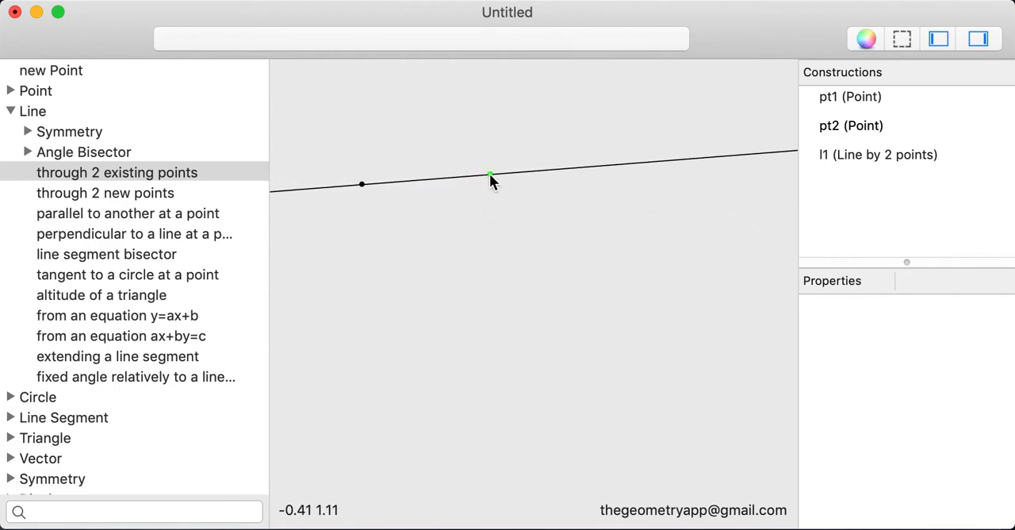
mouse_move(489, 173)
left_mouse_down()
mouse_move(485, 198)
mouse_move(483, 159)
mouse_move(481, 192)
mouse_move(475, 167)
left_mouse_up()
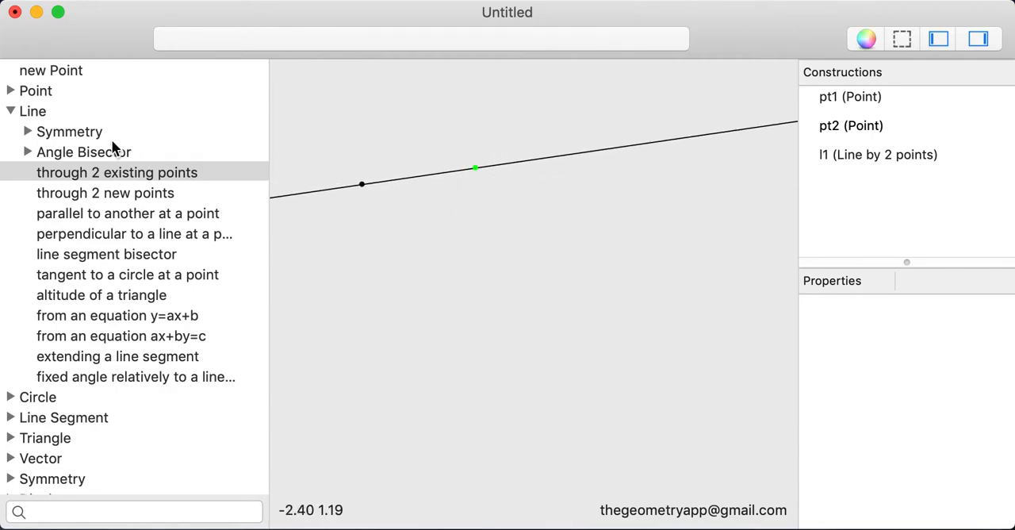
Add a third point below the line's left-hand point and move it down to about (-1.53, 0.08).
left_click(141, 115)
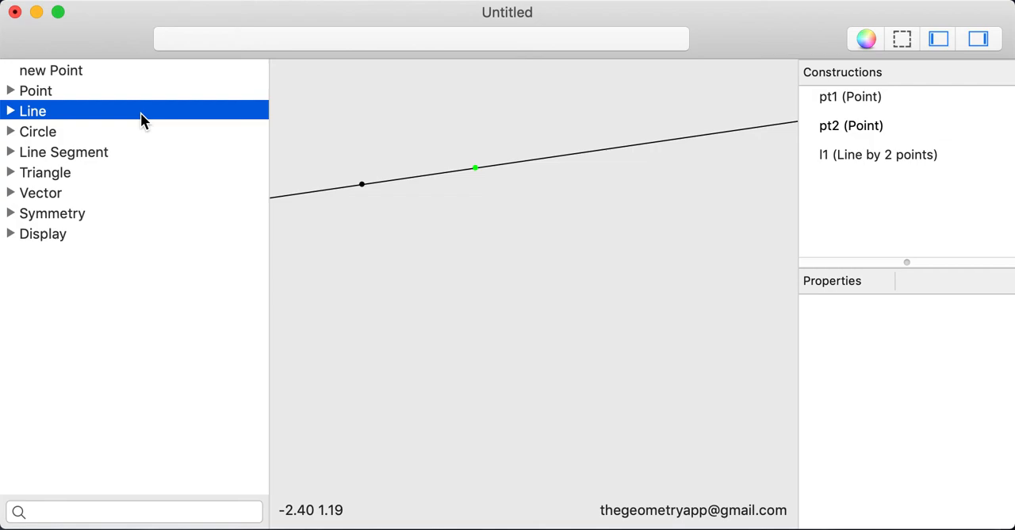
left_click(127, 95)
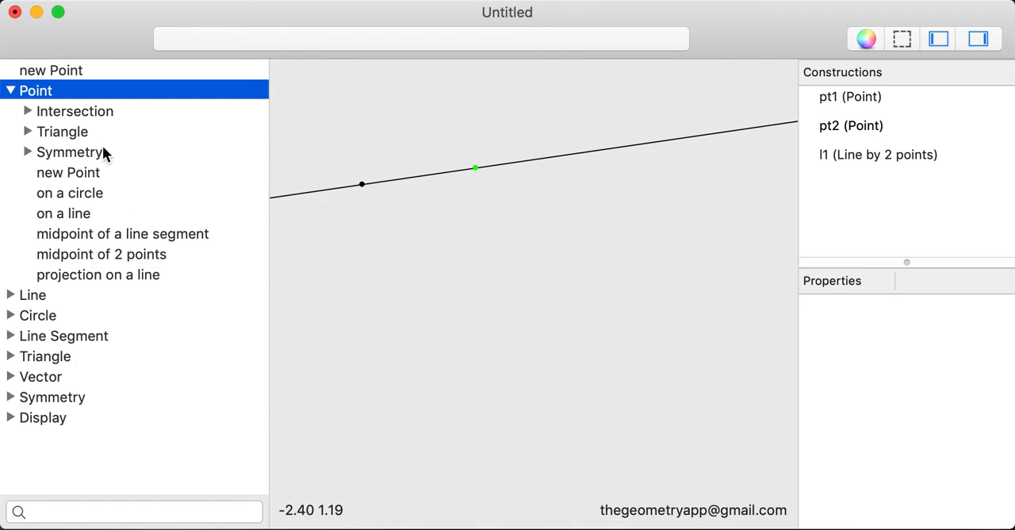
left_click(100, 71)
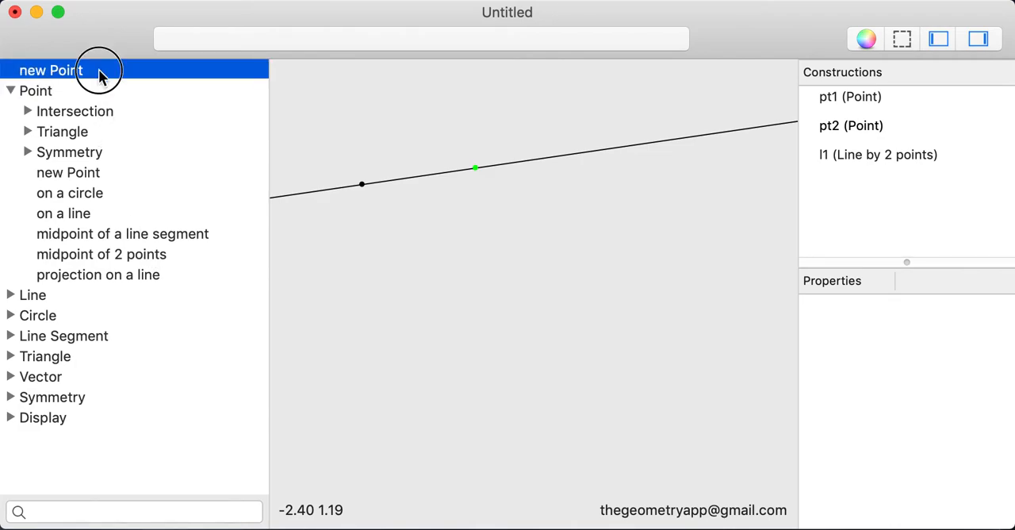
left_click(369, 259)
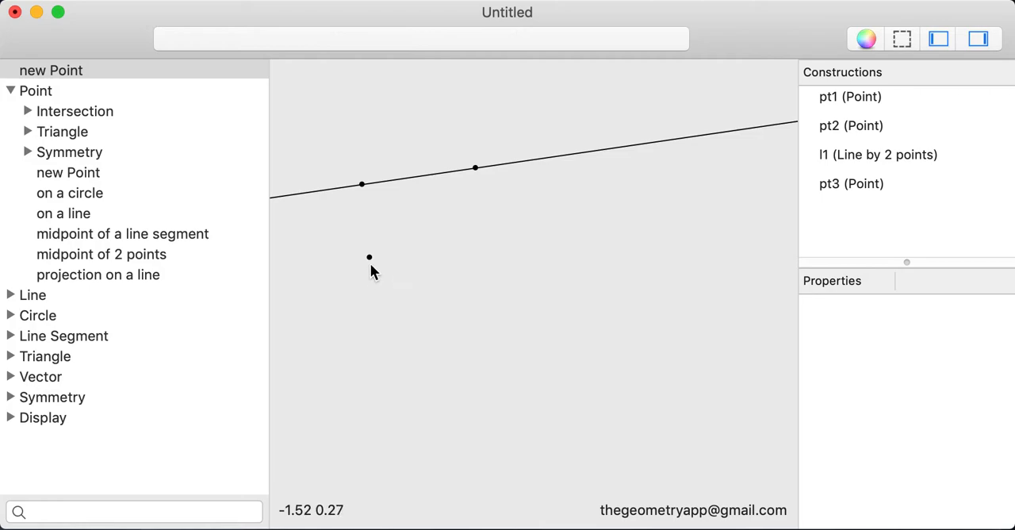
left_click_drag(370, 257, 367, 287)
Construct the midpoint of the line's left-hand point and the point below the line, and try to move that midpoint directly.
left_click(124, 255)
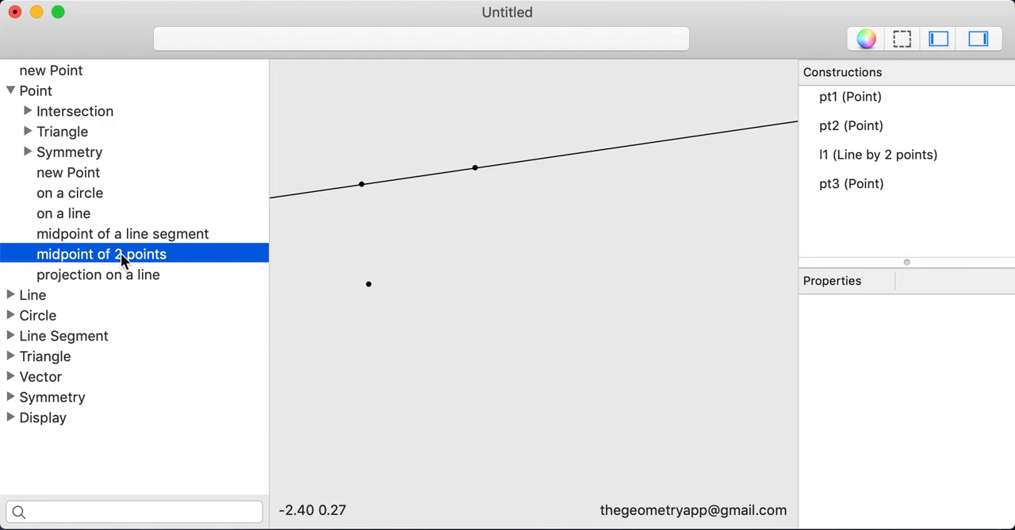
double_click(165, 253)
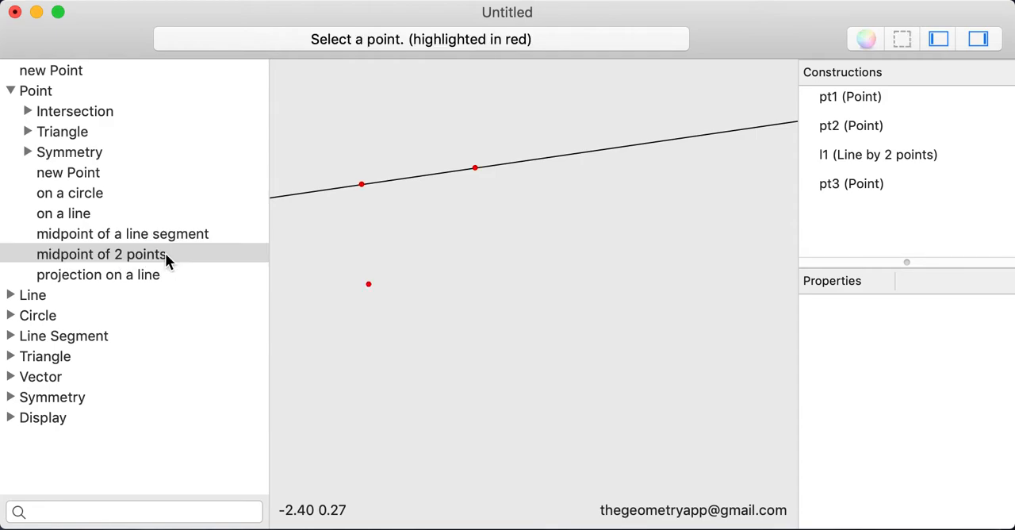
left_click(362, 184)
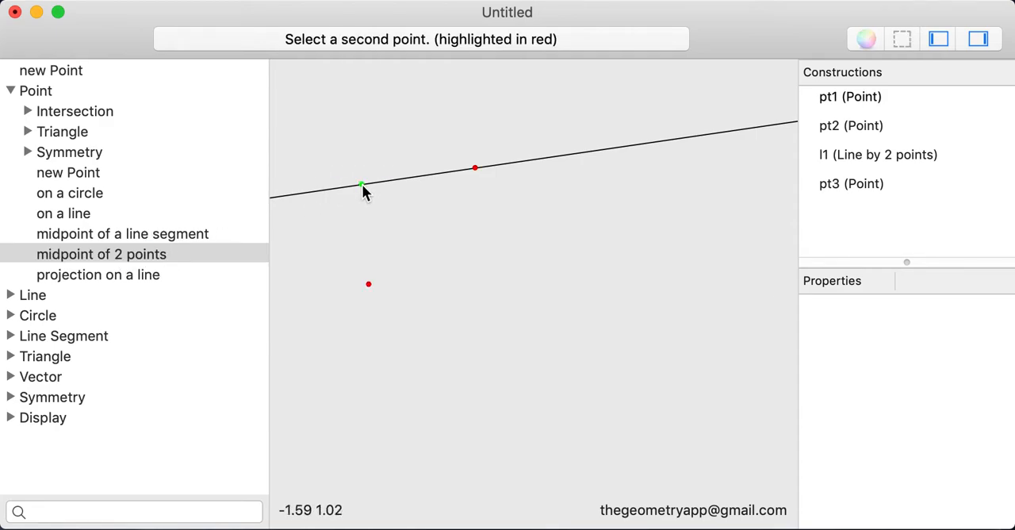
left_click(368, 284)
left_click(365, 236)
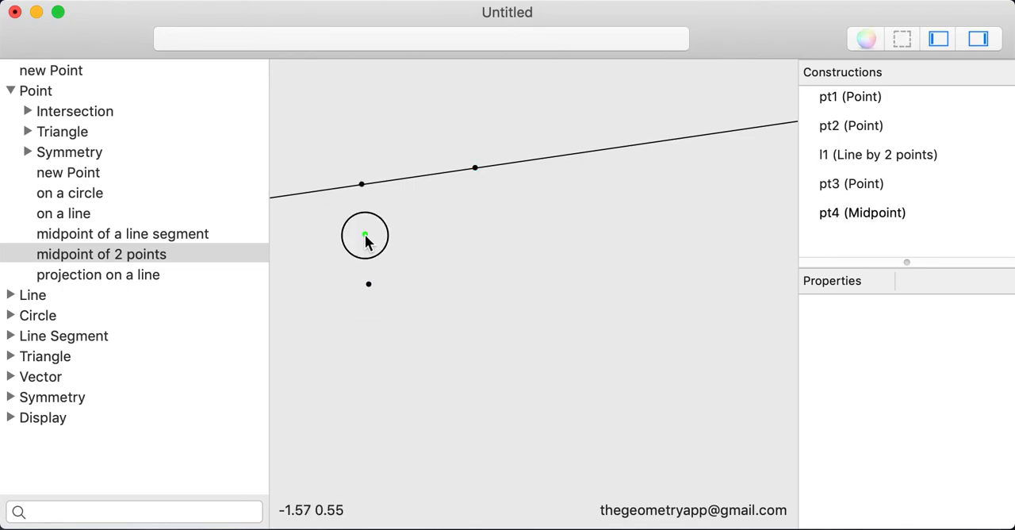
left_click_drag(383, 235, 416, 238)
Spread the line's two points farther apart and higher, shift the lowest point left and slightly up, and select the midpoint.
mouse_move(369, 285)
left_mouse_down()
mouse_move(461, 289)
mouse_move(373, 327)
mouse_move(362, 313)
mouse_move(478, 303)
mouse_move(335, 361)
mouse_move(418, 345)
mouse_move(357, 291)
left_mouse_up()
left_click_drag(361, 183, 330, 155)
left_click_drag(475, 167, 550, 139)
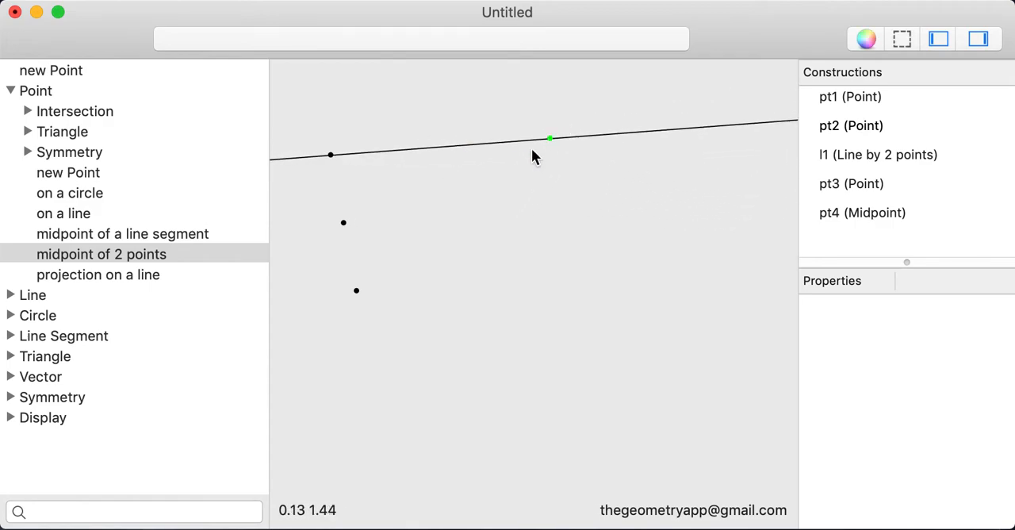
mouse_move(356, 291)
left_mouse_down()
mouse_move(420, 297)
mouse_move(341, 276)
mouse_move(322, 216)
mouse_move(345, 278)
left_mouse_up()
left_click(336, 215)
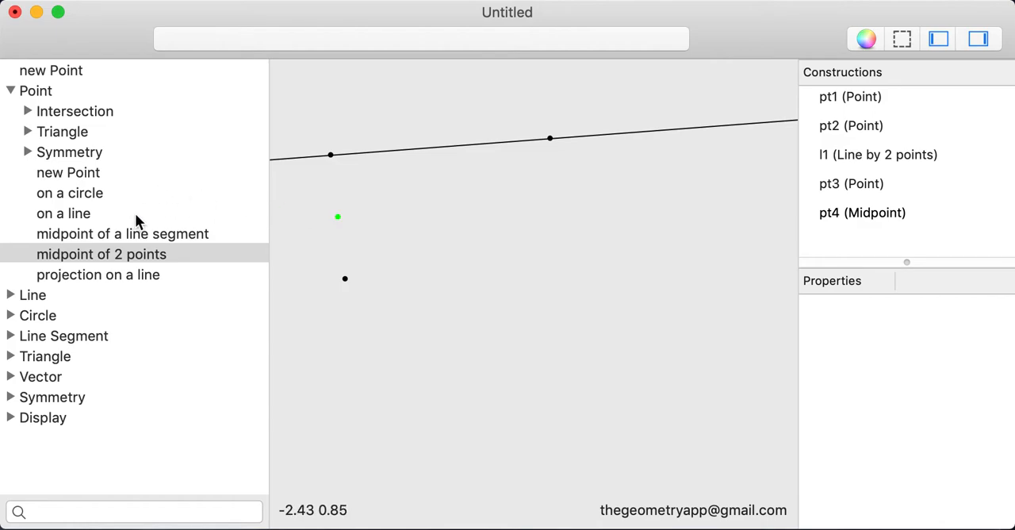
Construct a line parallel to the existing line through the lowest point.
left_click(11, 91)
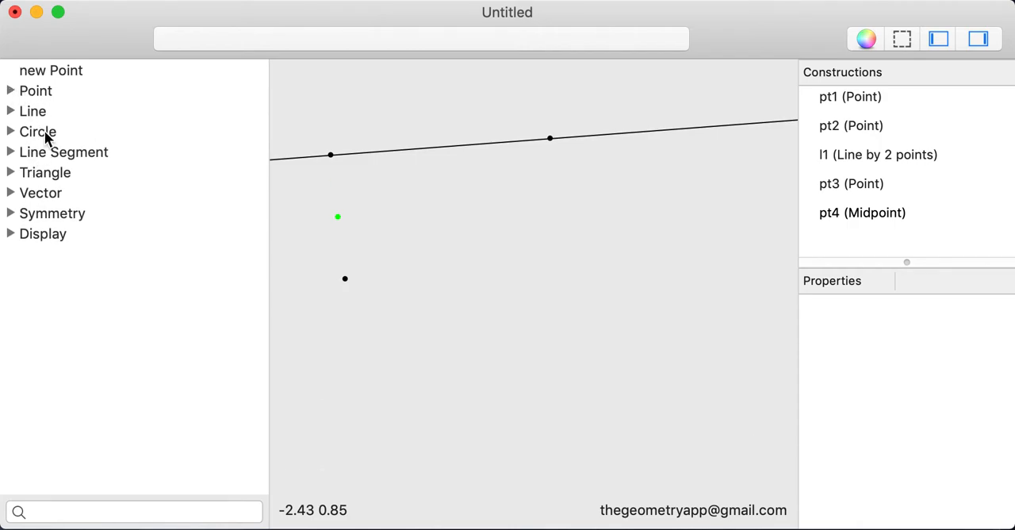
left_click(46, 110)
left_click(86, 214)
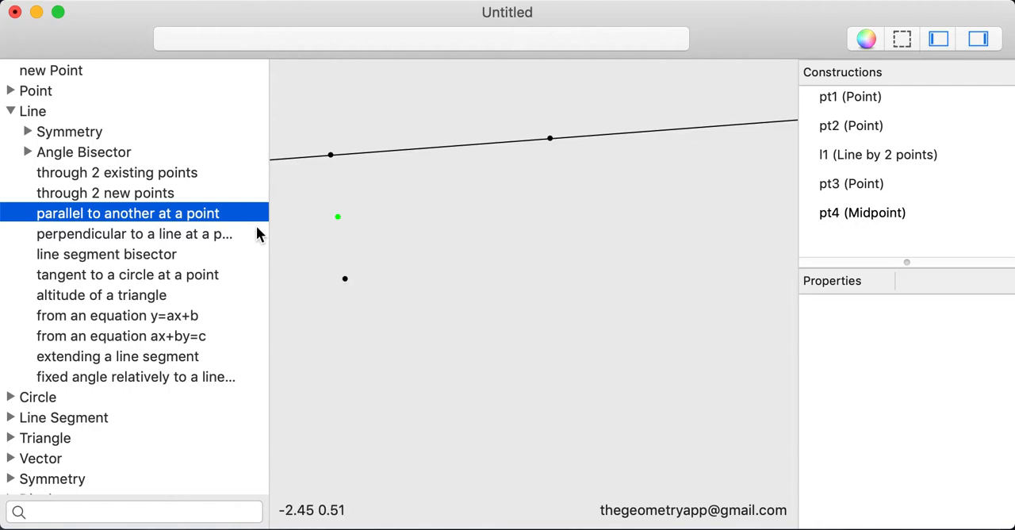
left_click(216, 209)
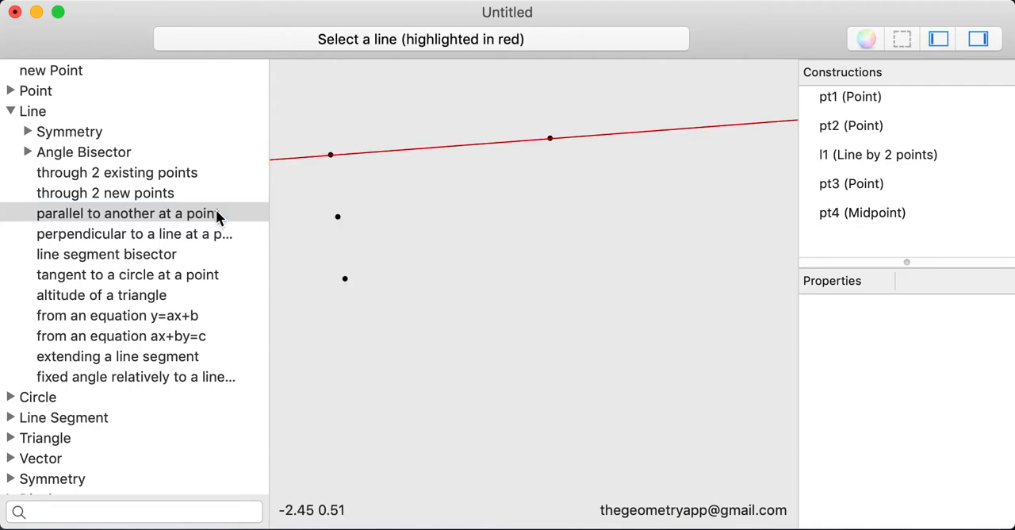
left_click(443, 147)
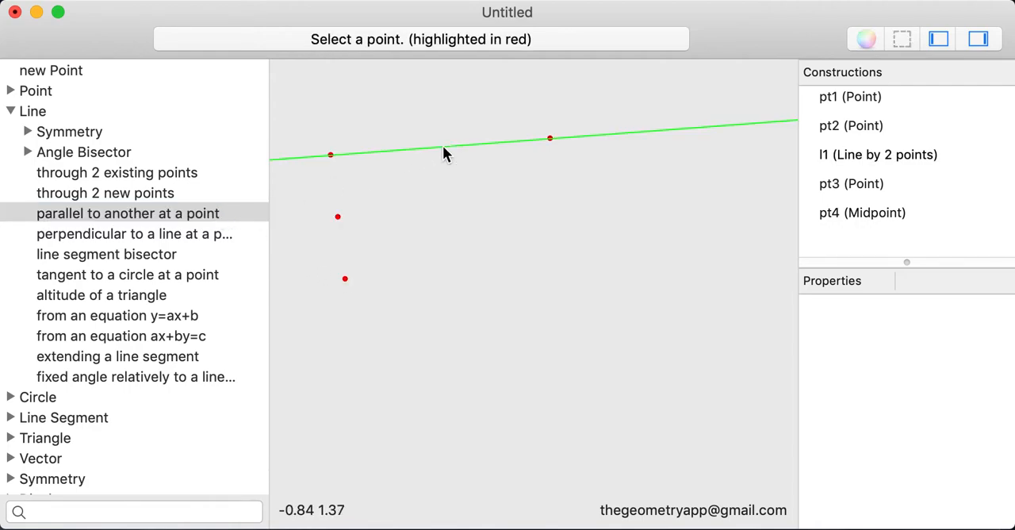
left_click(345, 279)
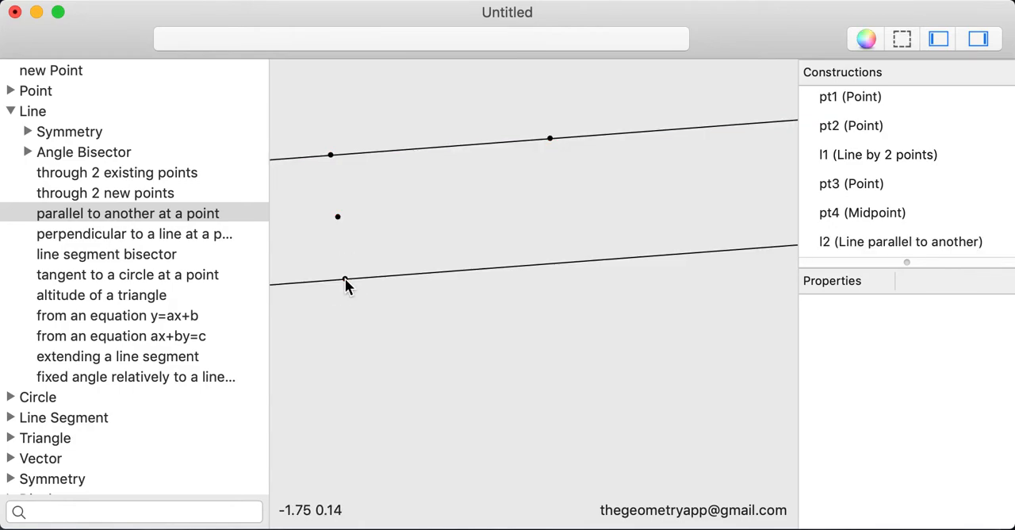
Move both points of the upper line so the two parallel lines run nearly horizontal, and select the lower line.
left_click_drag(361, 149, 396, 136)
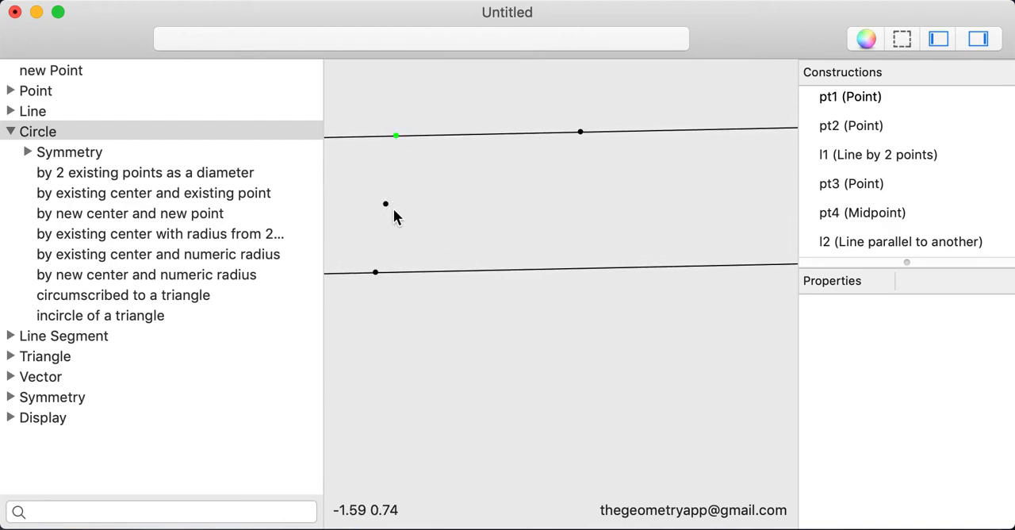
left_click_drag(580, 132, 602, 135)
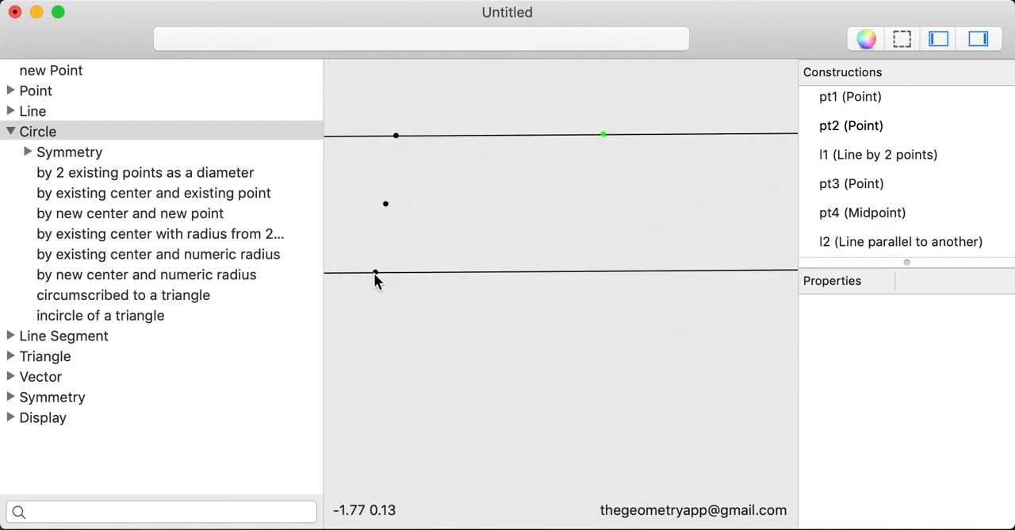
left_click(551, 270)
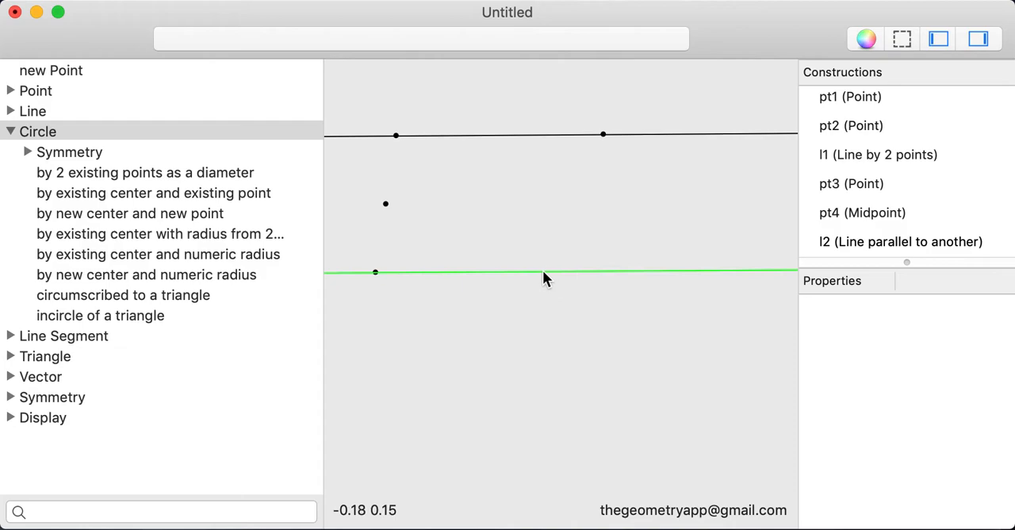
Move the upper line's right-hand point up and to the right, to about (0.76, 1.59), and clear the selection.
left_click_drag(542, 268, 544, 288)
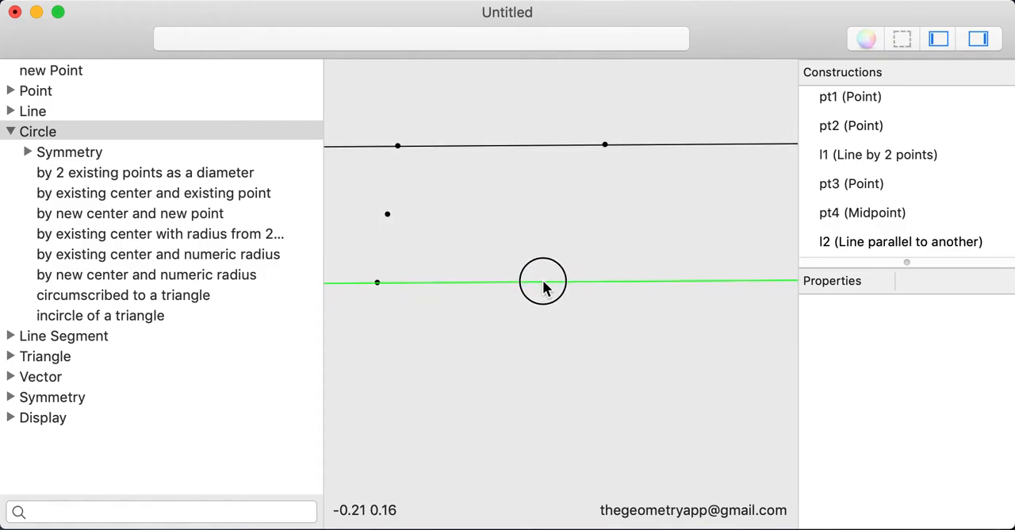
left_click(537, 327)
left_click_drag(515, 399, 510, 449)
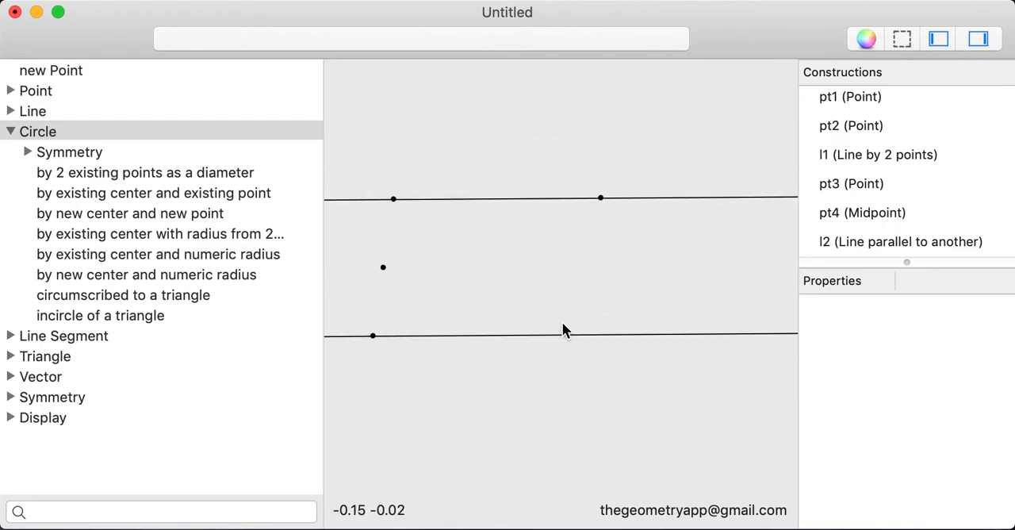
mouse_move(529, 335)
left_mouse_down()
mouse_move(529, 326)
mouse_move(544, 341)
left_mouse_up()
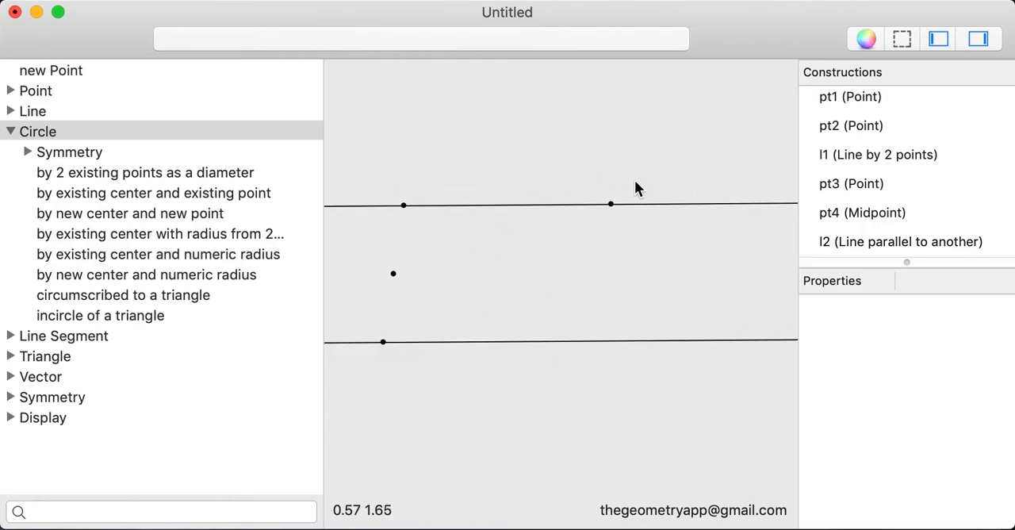
left_click_drag(610, 204, 652, 185)
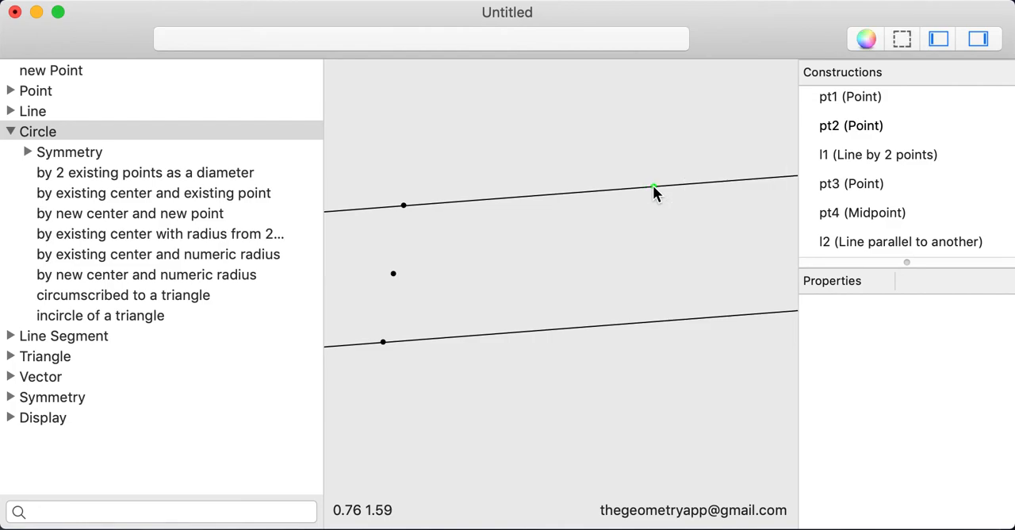
left_click(653, 187)
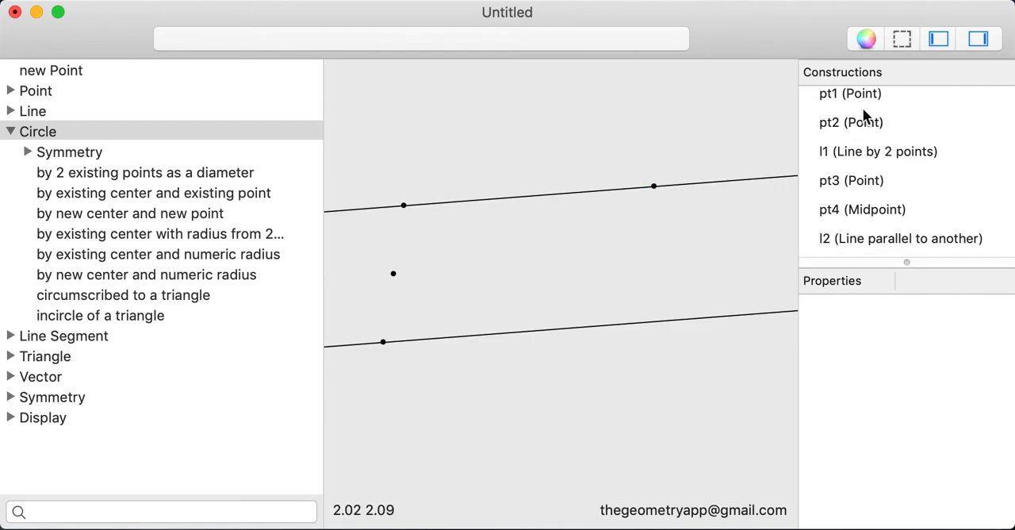
Review the properties of each construction in turn: pt1, pt2, l1, pt3, pt4 and l2.
scroll(863, 111, "up", 1)
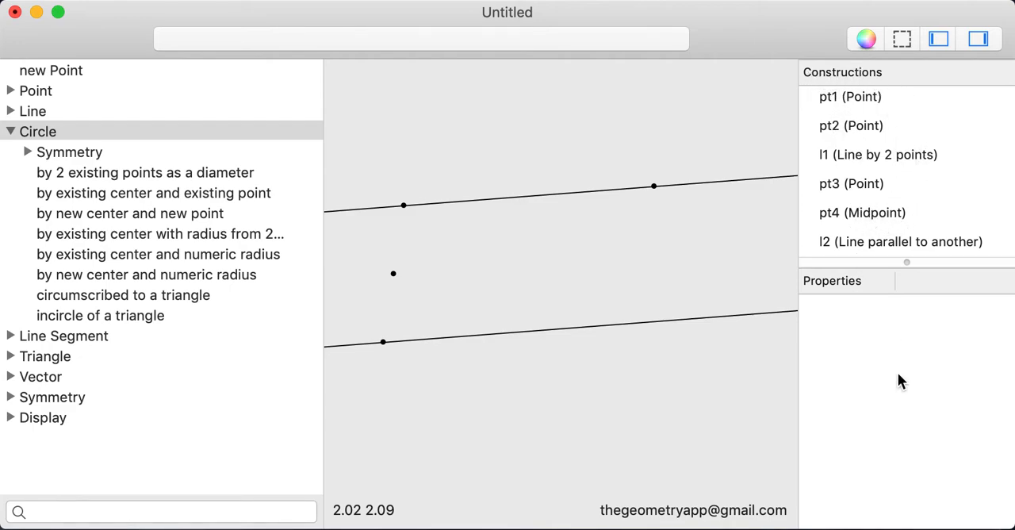
left_click(873, 99)
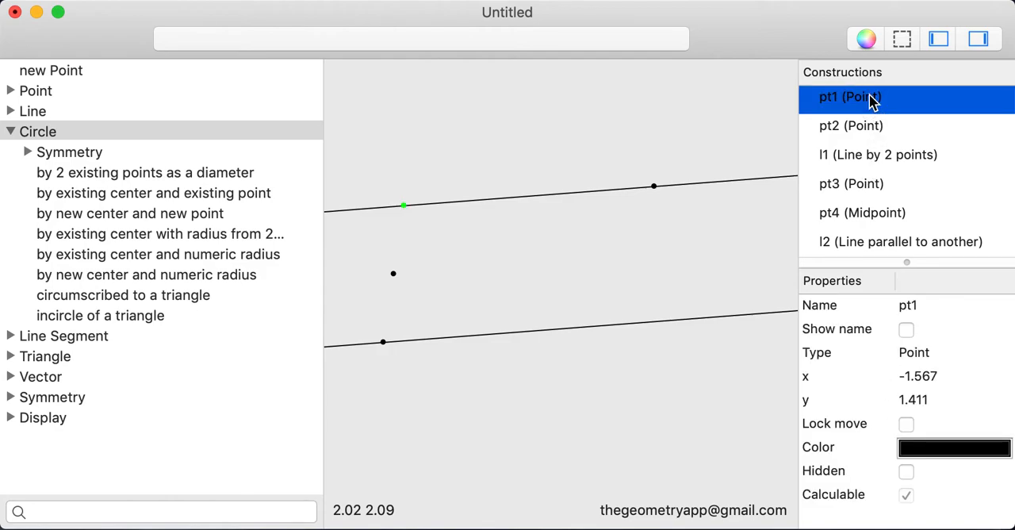
left_click(930, 129)
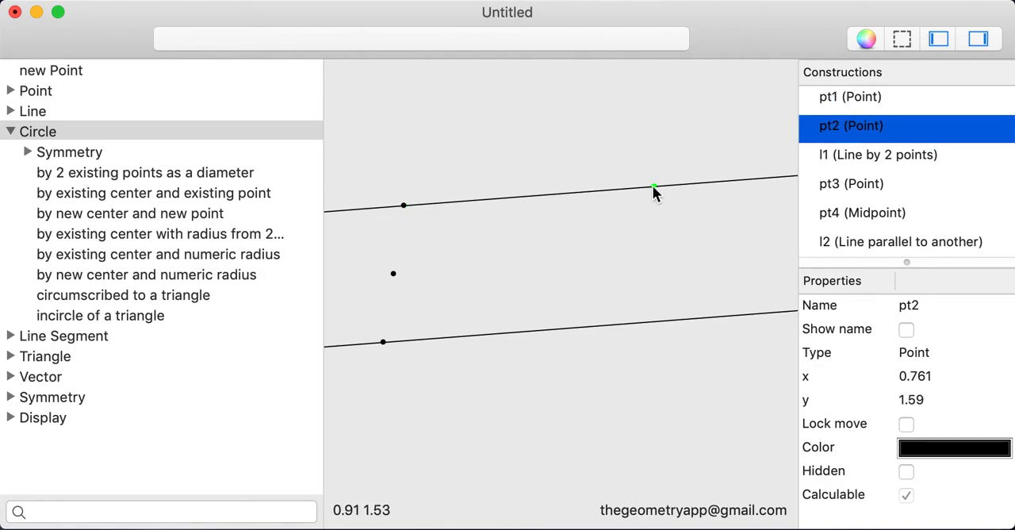
left_click(872, 154)
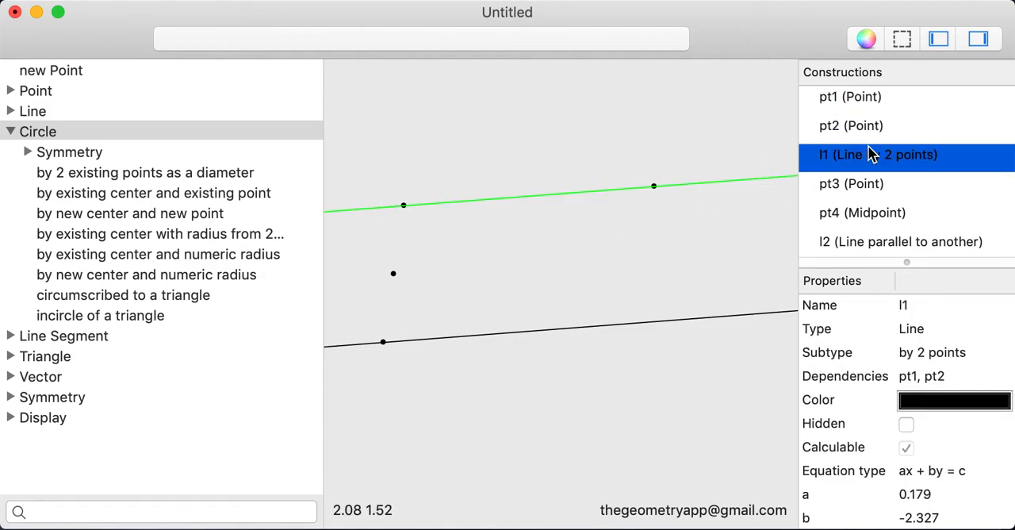
key("Down")
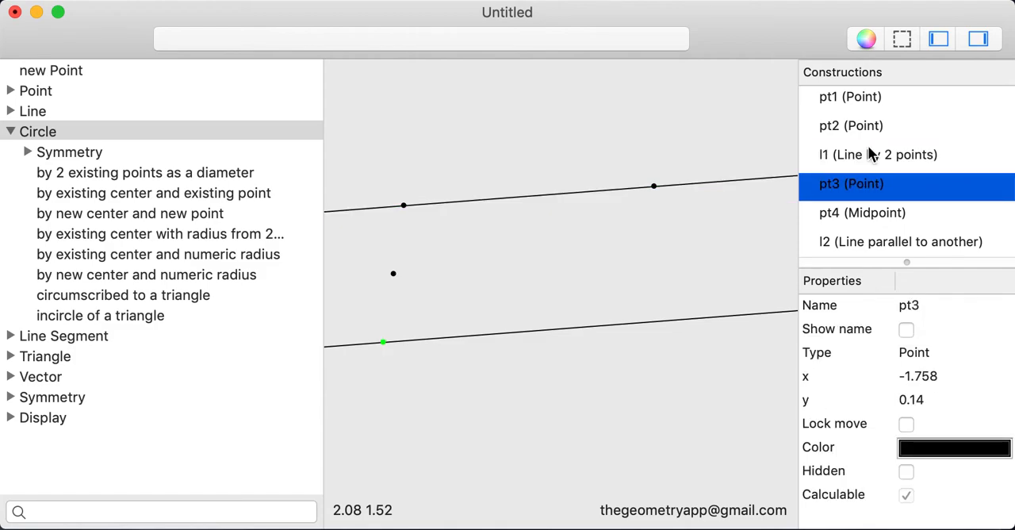
key("Down")
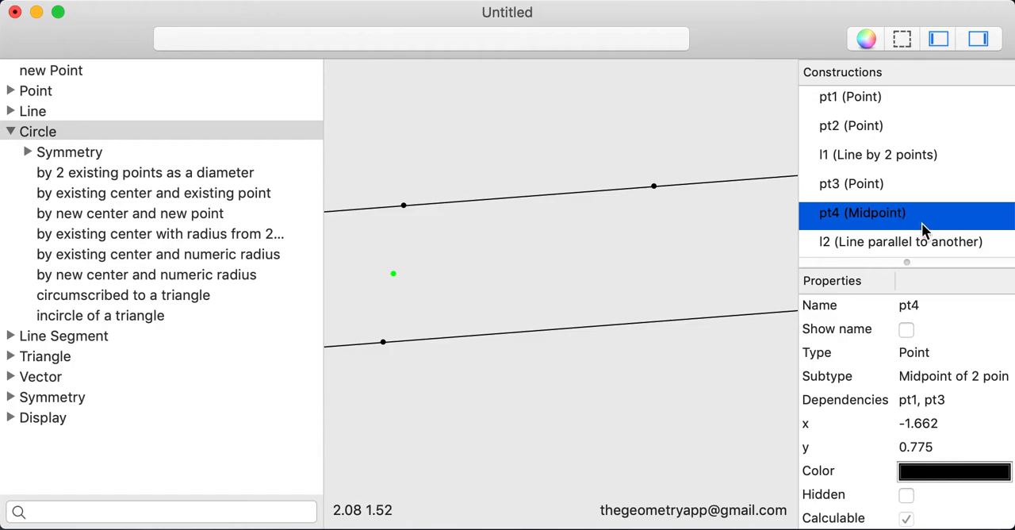
left_click(897, 237)
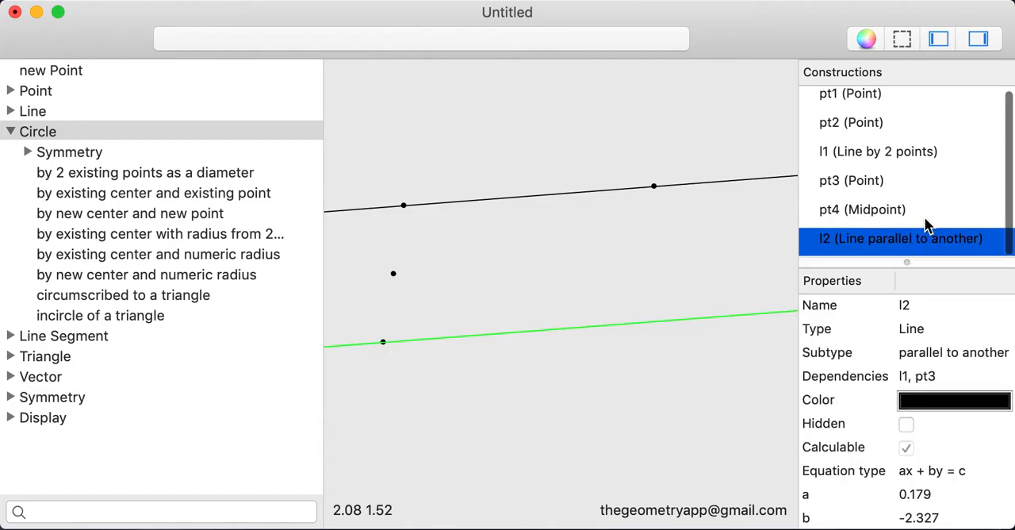
scroll(925, 220, "up", 1)
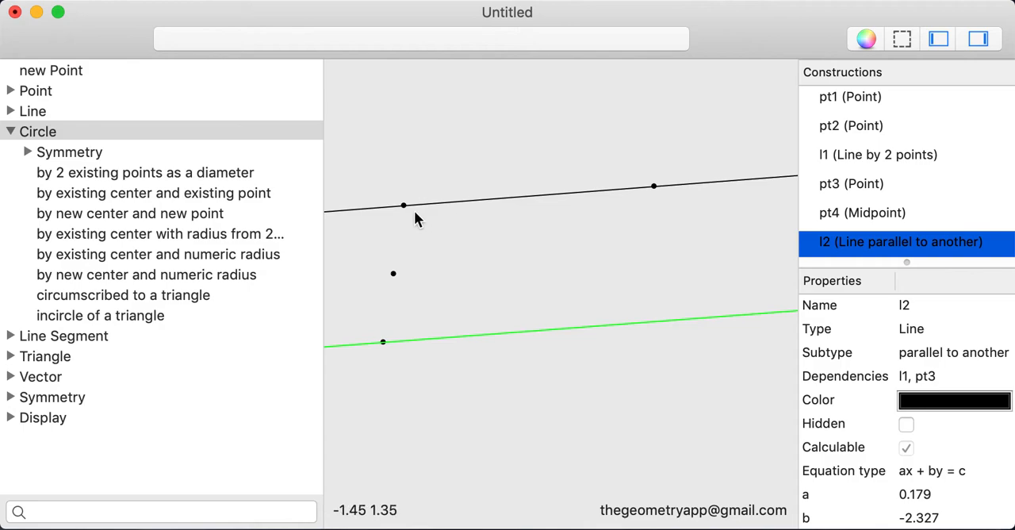
scroll(866, 358, "down", 2)
scroll(866, 358, "up", 2)
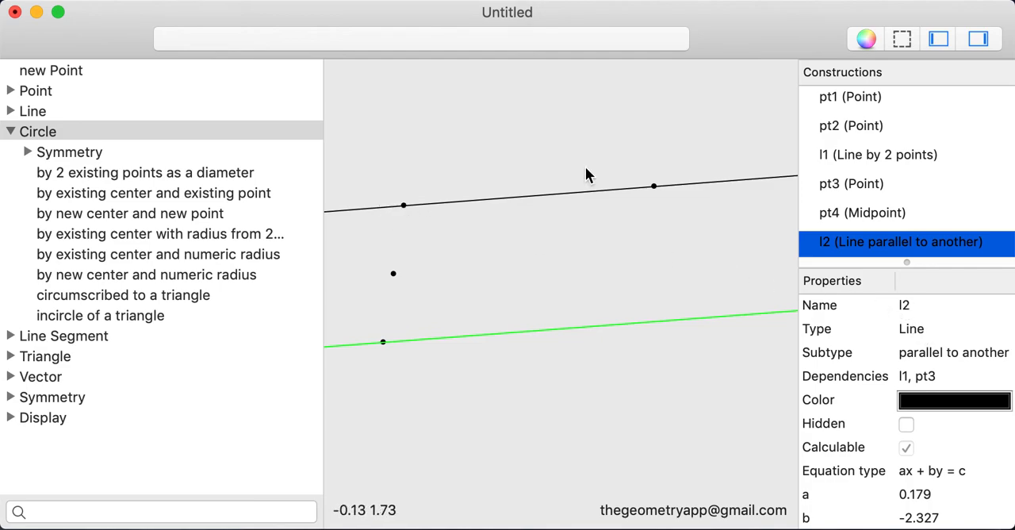
Rename pt1 as A and show its name in the drawing.
left_click(852, 99)
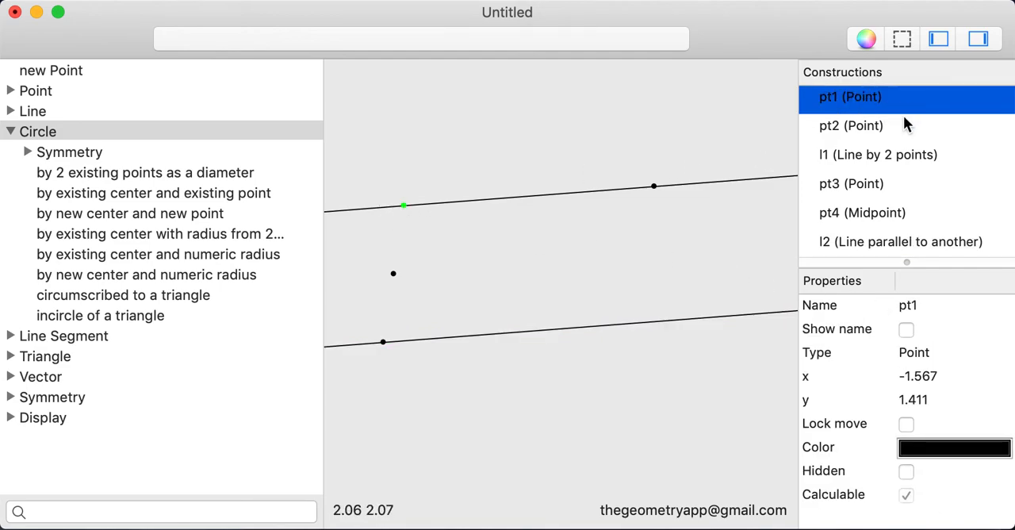
left_click(912, 311)
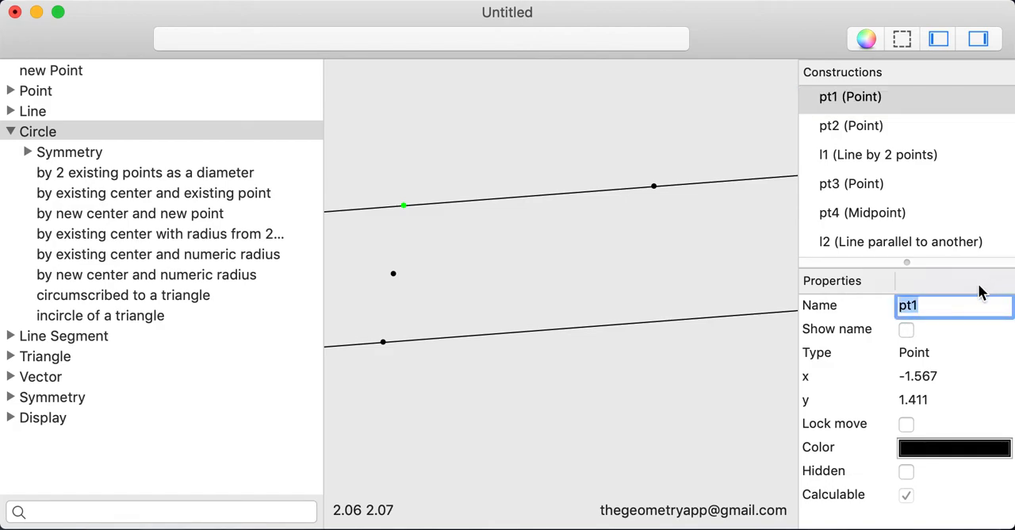
type("A")
key("Return")
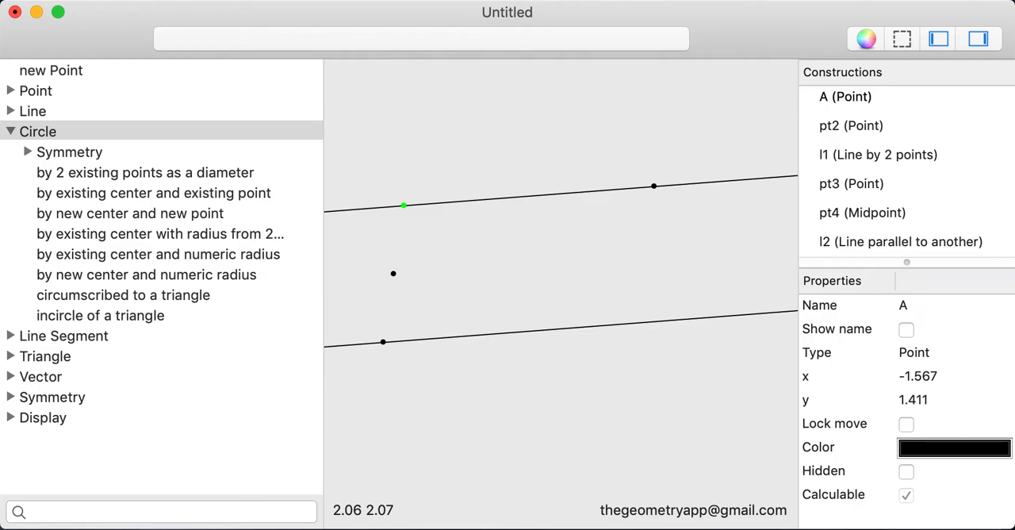
left_click(906, 330)
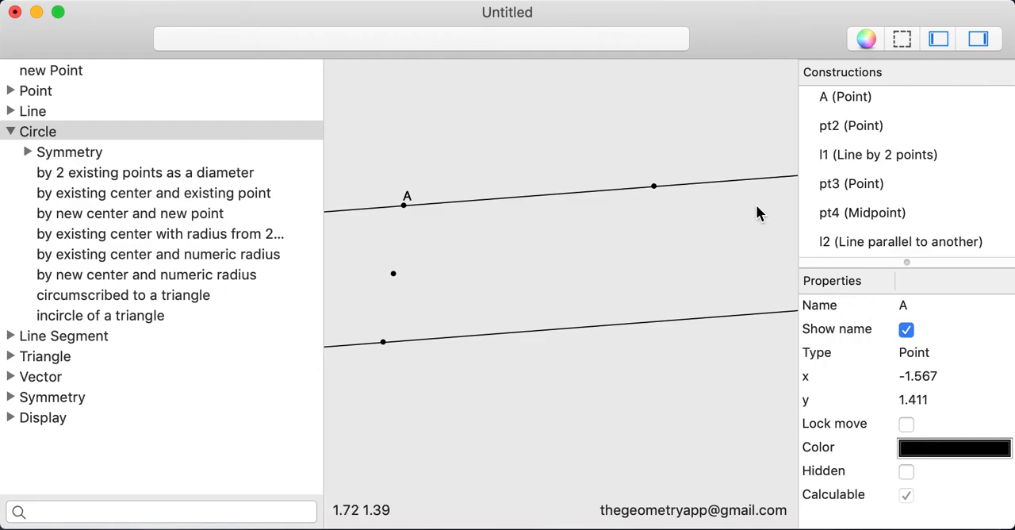
Rename pt2 as B and show its name in the drawing.
left_click(872, 127)
left_click(907, 306)
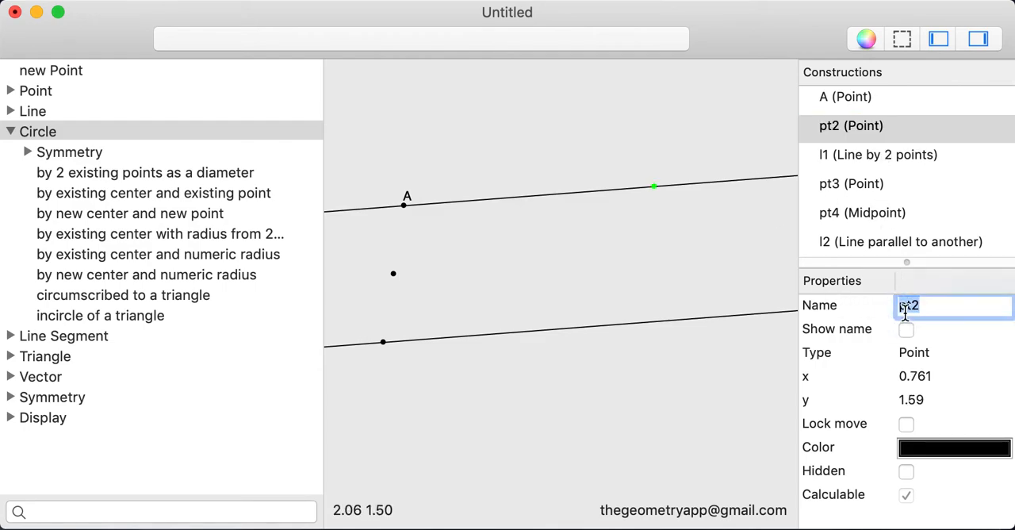
type("B")
key("Return")
left_click(907, 330)
Reposition the name labels, placing A's slightly farther up and left of its point and B's just below its point.
left_click_drag(407, 193, 398, 186)
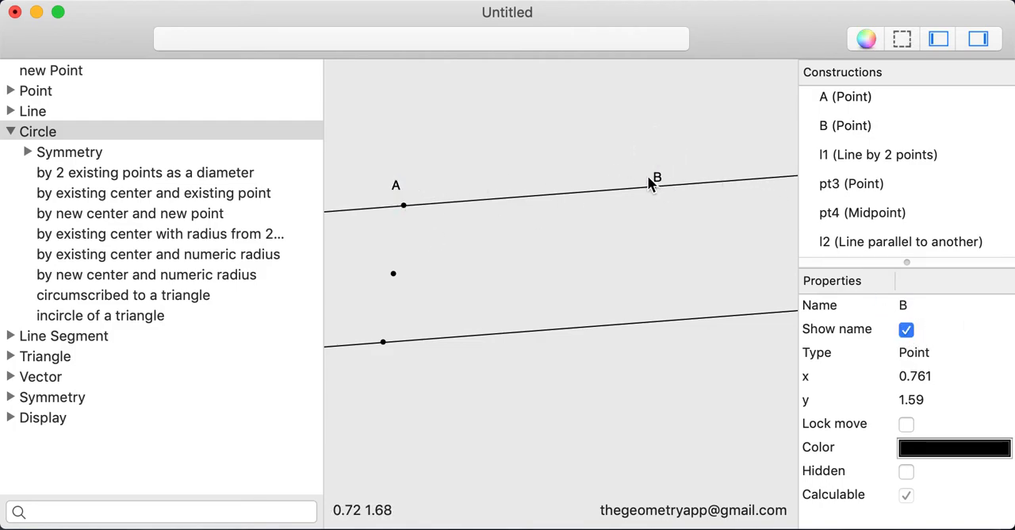
left_click_drag(650, 183, 656, 204)
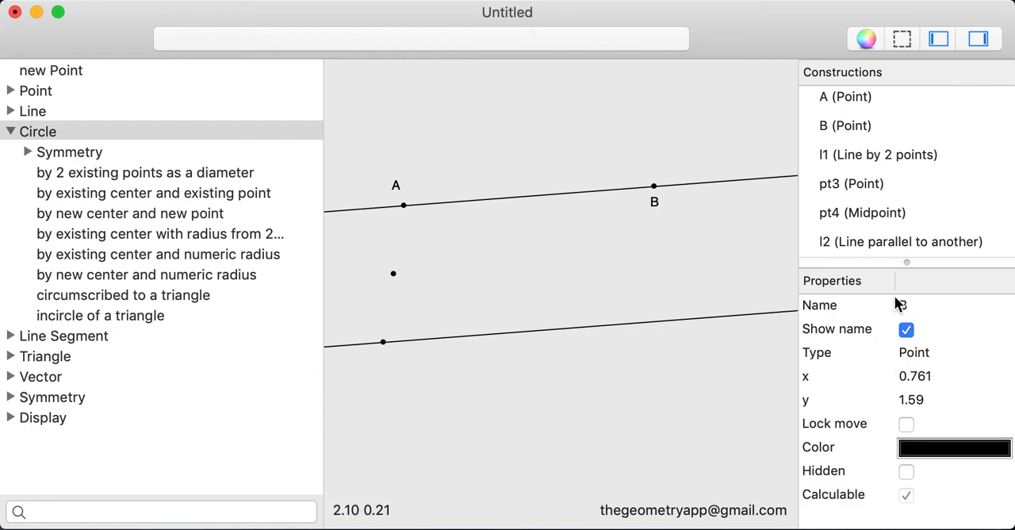
Lock point B against movement, then test it by trying to move B and shifting point A slightly down and left.
left_click(861, 125)
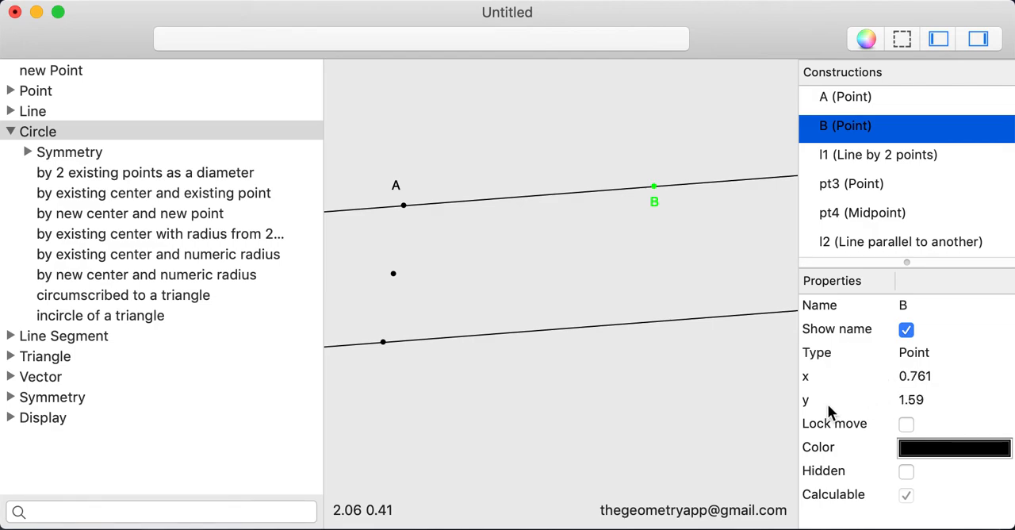
left_click(684, 203)
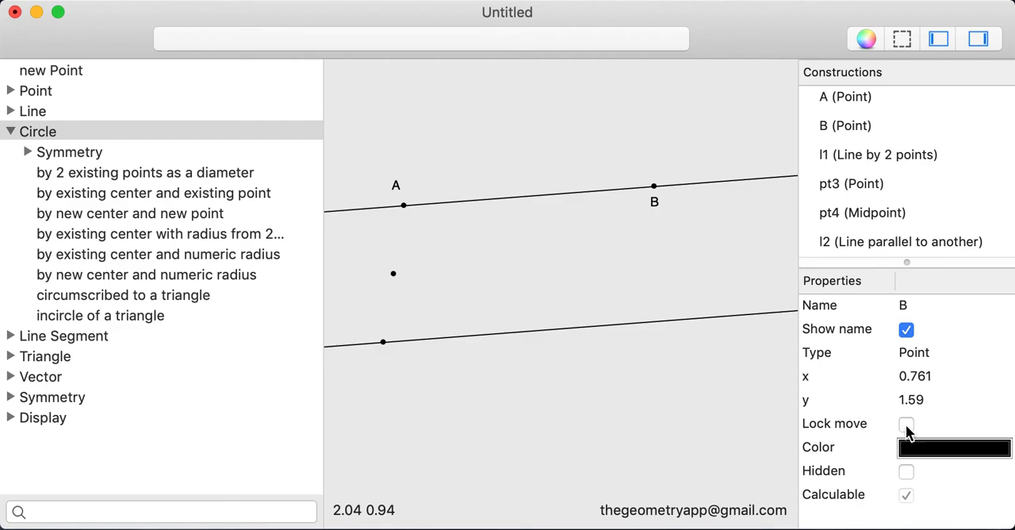
mouse_move(655, 189)
left_mouse_down()
mouse_move(718, 136)
mouse_move(647, 197)
mouse_move(616, 143)
mouse_move(658, 203)
left_mouse_up()
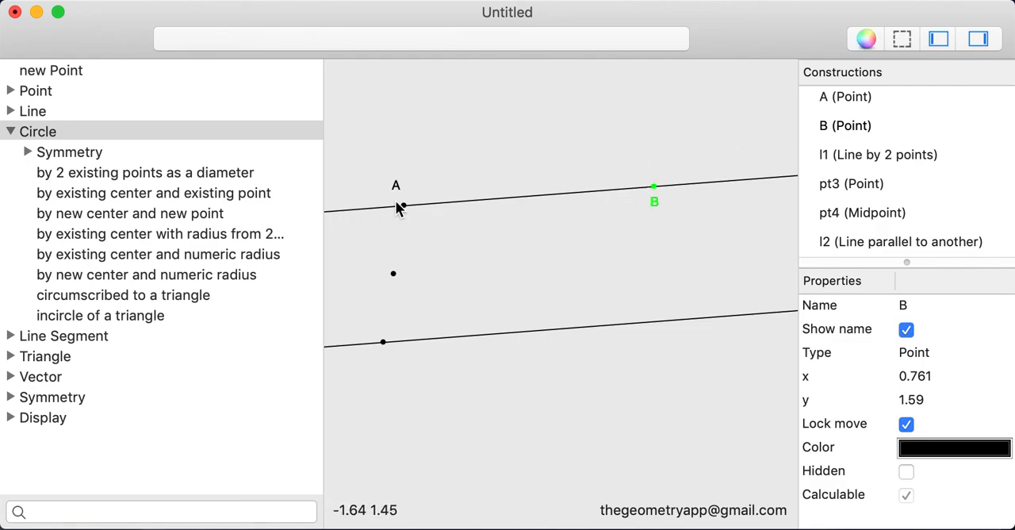
mouse_move(402, 204)
left_mouse_down()
mouse_move(438, 164)
mouse_move(389, 218)
left_mouse_up()
left_click_drag(657, 197, 667, 175)
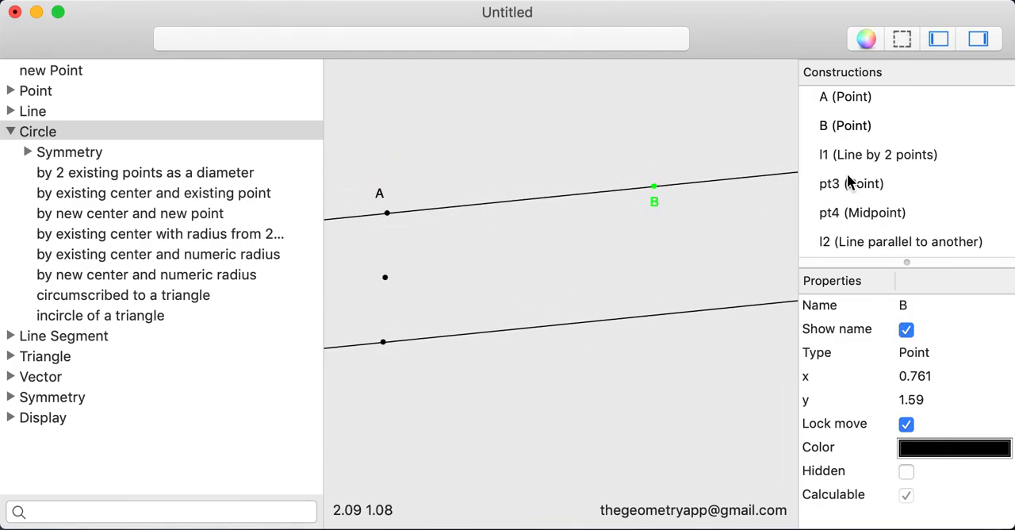
Change point B's color to a medium violet-blue using the color wheel, and close the color picker.
left_click(876, 124)
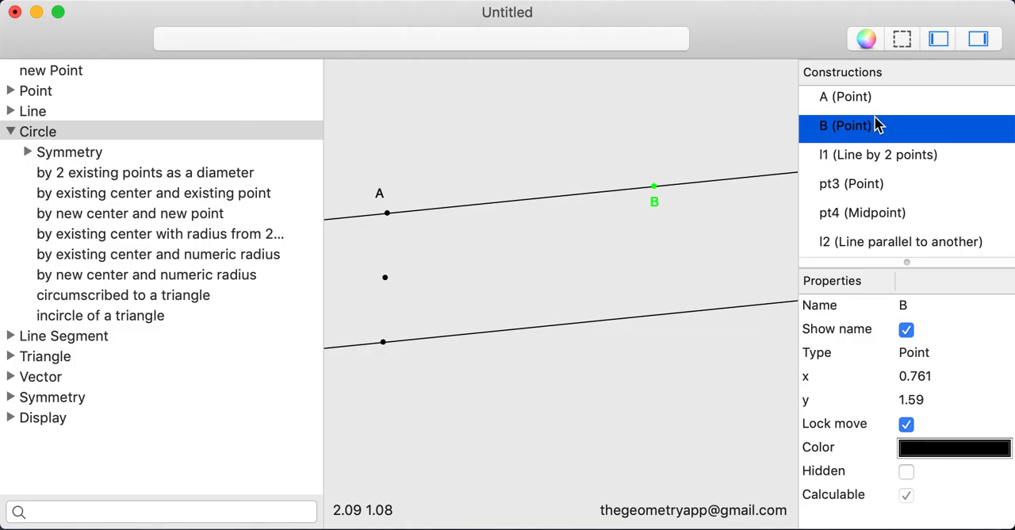
left_click(918, 448)
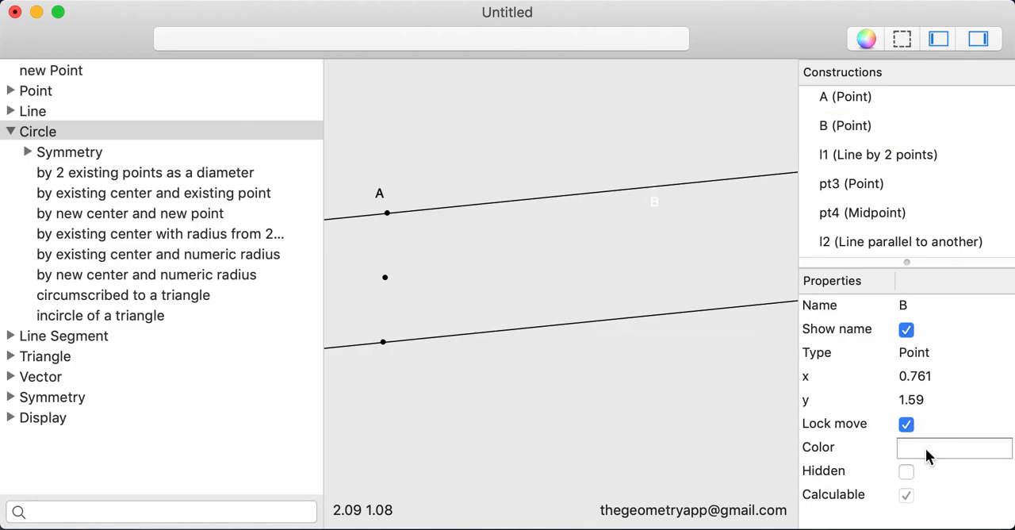
left_click_drag(309, 525, 615, 68)
left_click(509, 286)
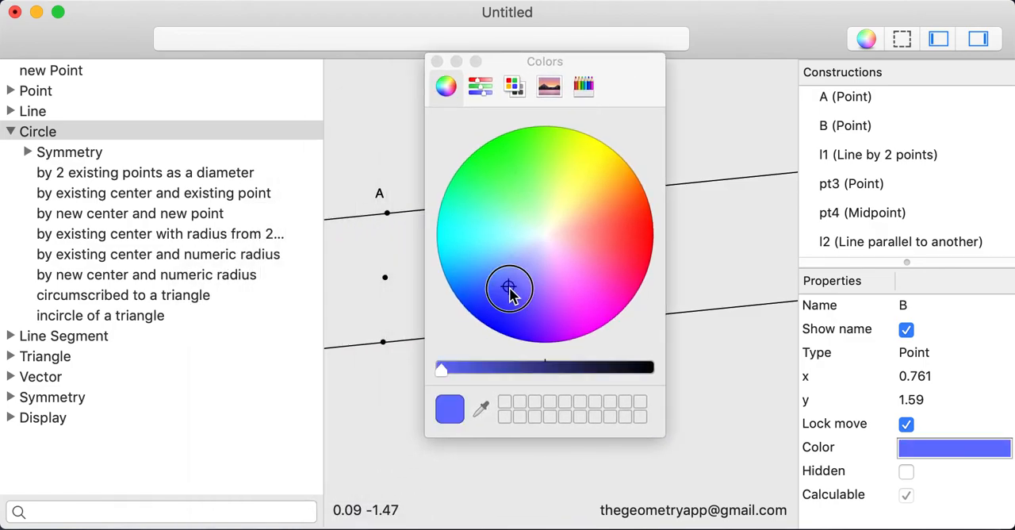
left_click(437, 62)
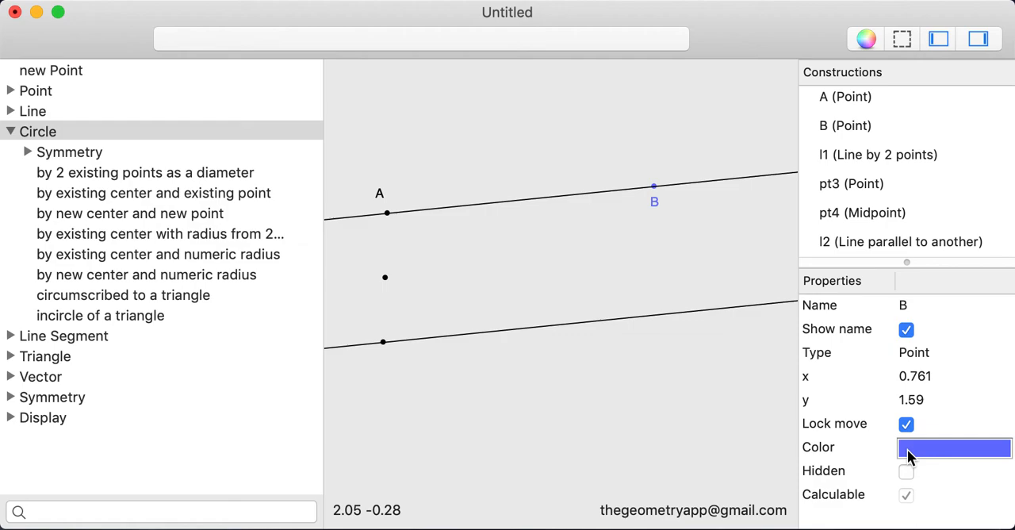
Display the equation properties of line l1 and move point A slightly up while they are shown.
left_click(868, 157)
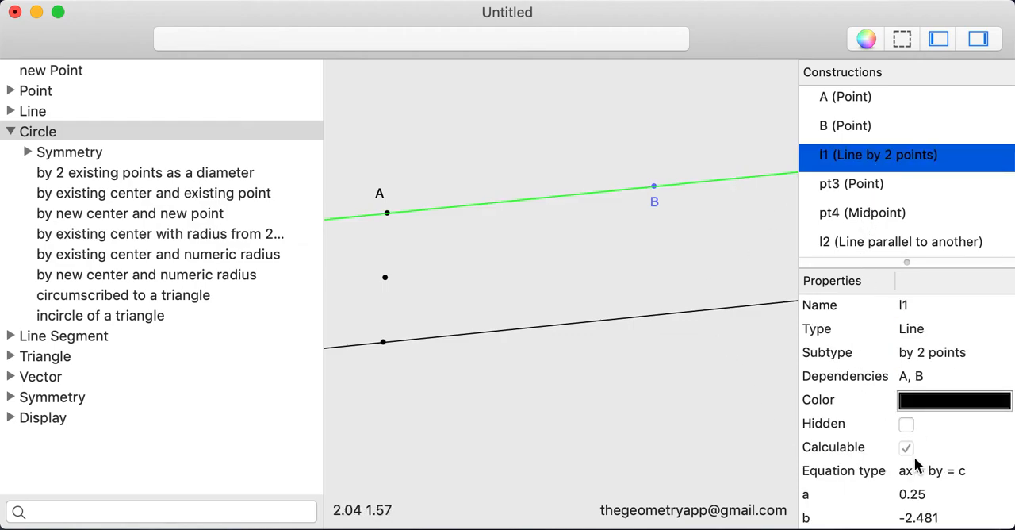
scroll(914, 457, "down", 3)
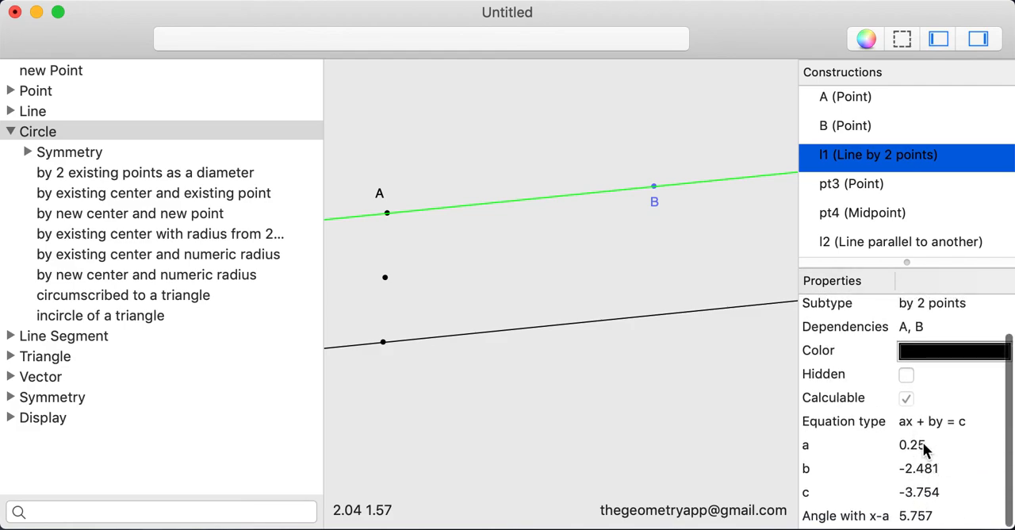
left_click(387, 216)
mouse_move(386, 217)
left_mouse_down()
mouse_move(382, 197)
mouse_move(409, 235)
mouse_move(386, 195)
mouse_move(388, 207)
left_mouse_up()
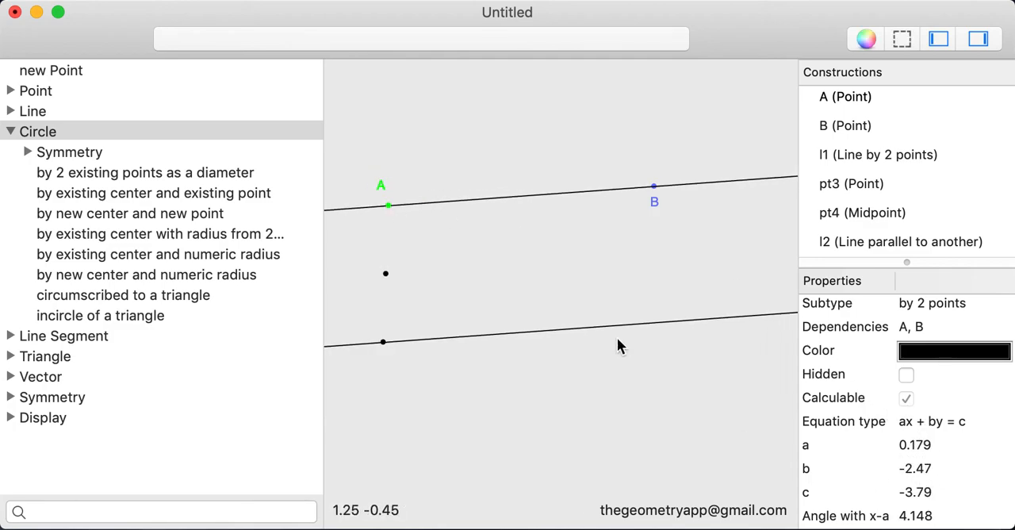
Expand the line construction types and view the properties of line l2, point pt3 and midpoint pt4.
left_click(12, 111)
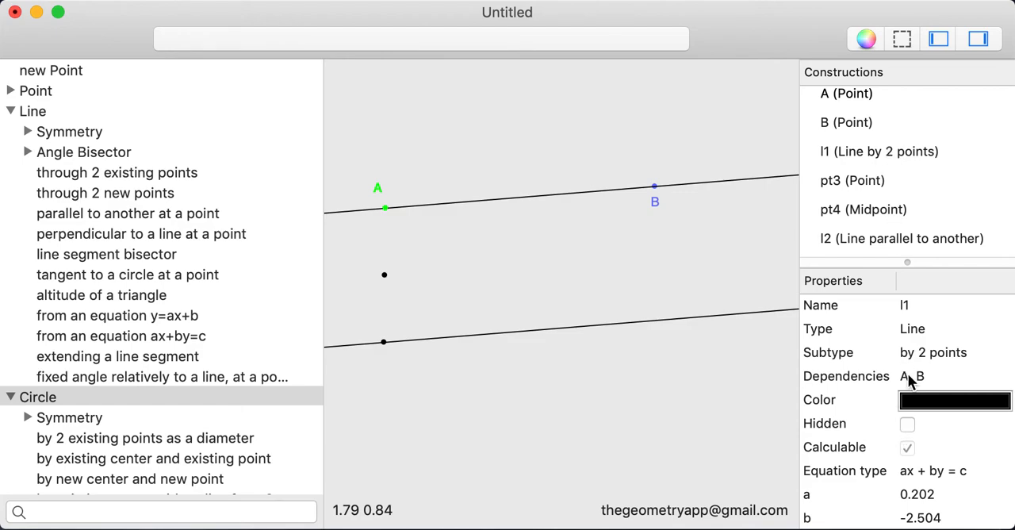
left_click(870, 237)
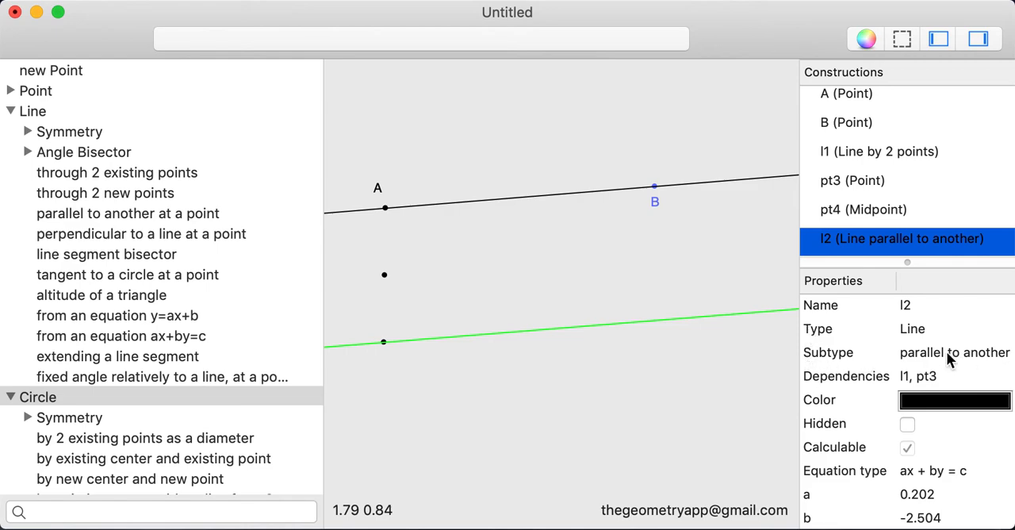
left_click(877, 183)
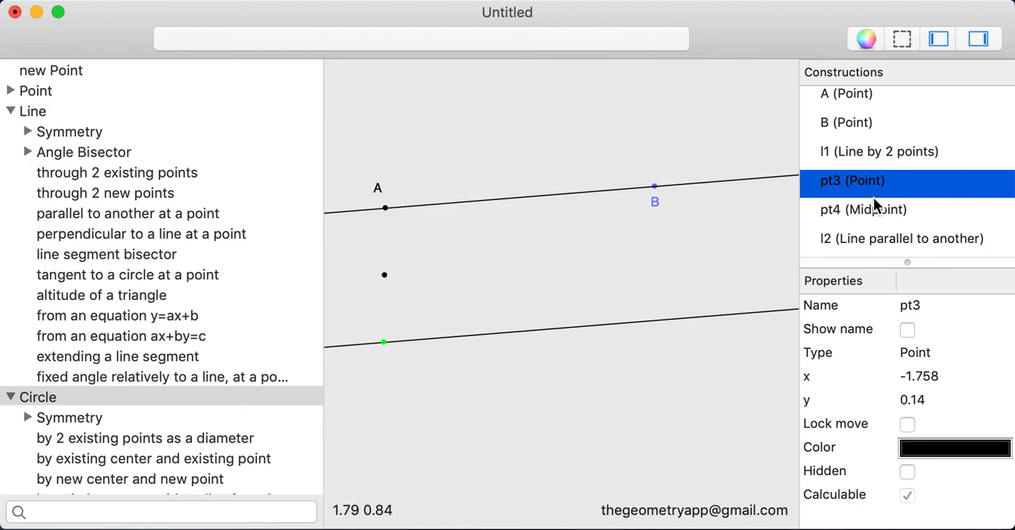
left_click(874, 211)
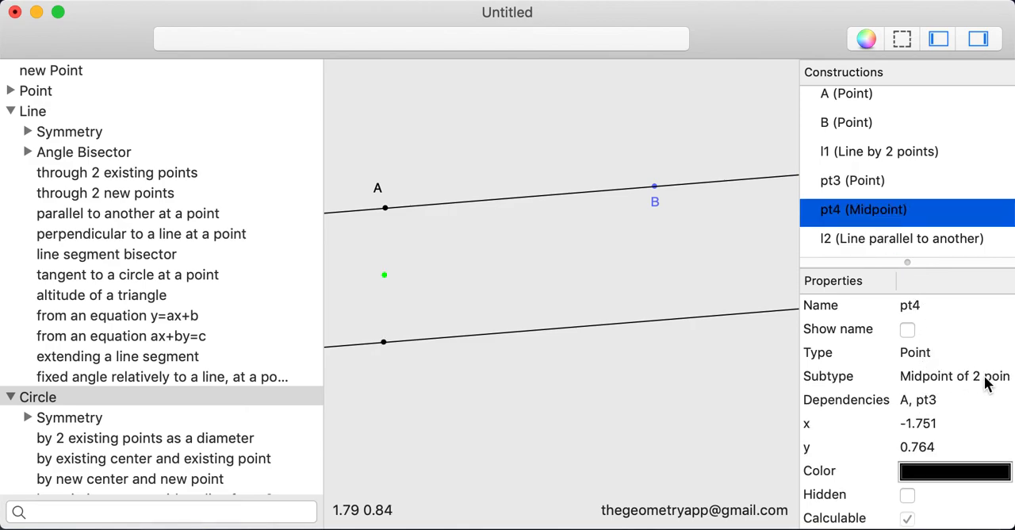
Show point pt3's name in the sketch and set its y coordinate to 0.5.
left_click(864, 180)
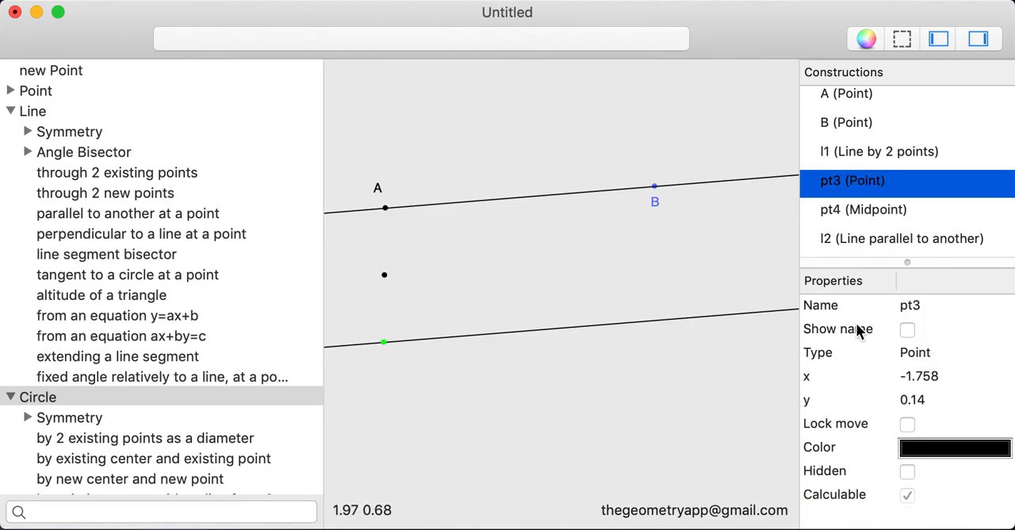
left_click(918, 378)
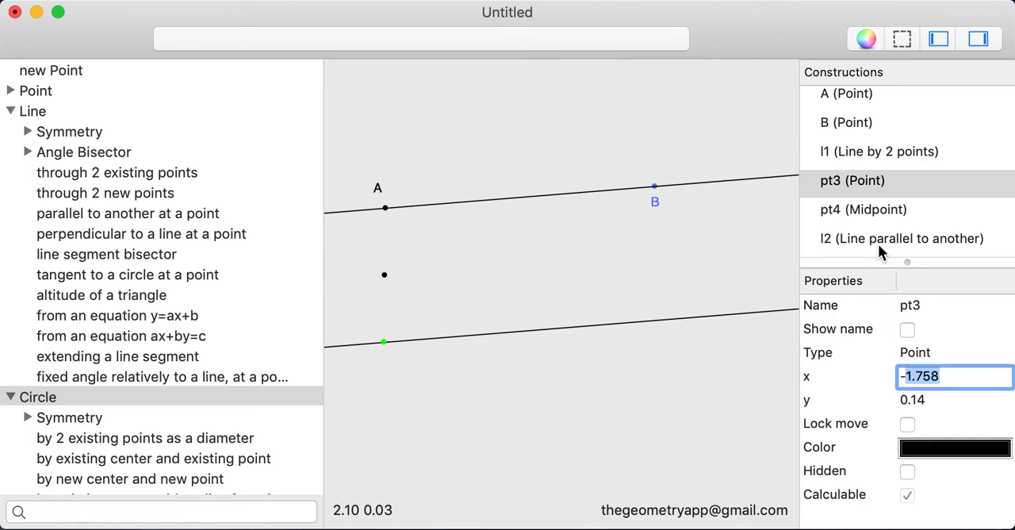
left_click(907, 330)
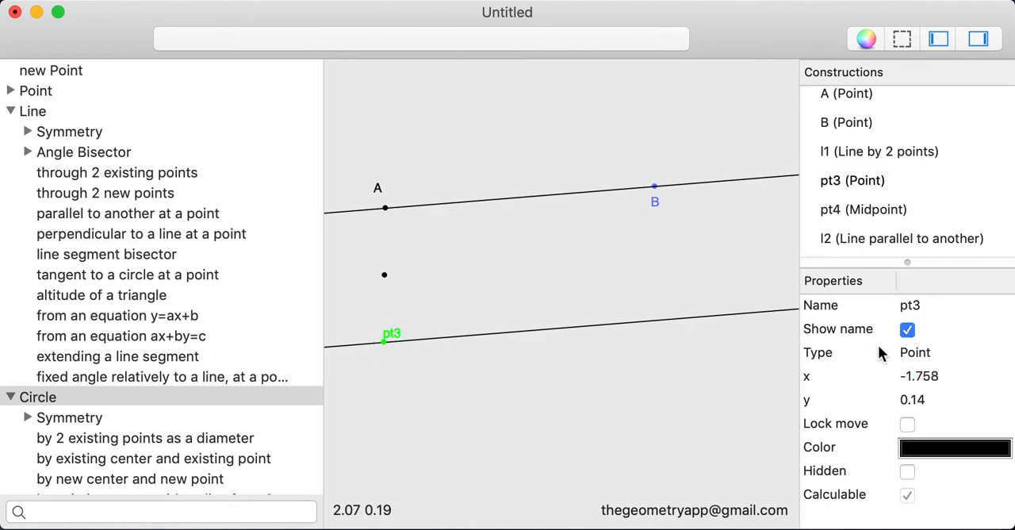
left_click(912, 400)
type("0.5")
key("Return")
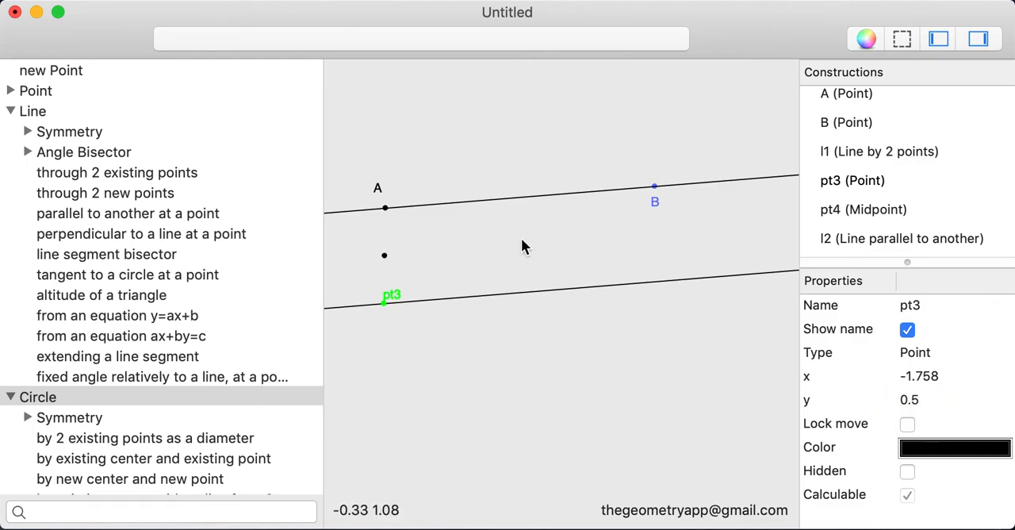
Set point pt3's y coordinate to 0 and its x coordinate to -1, and deselect it.
left_click(910, 400)
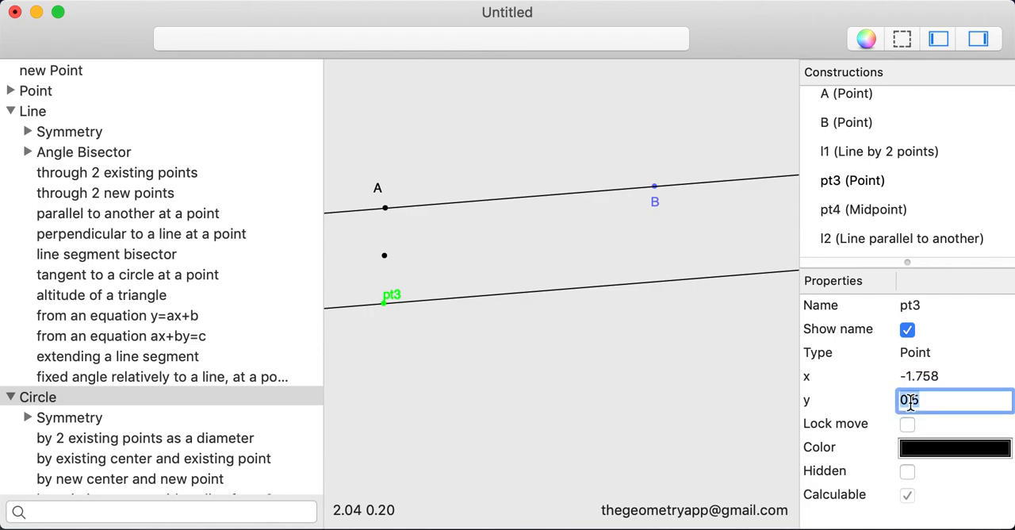
type("0")
key("Return")
left_click(914, 377)
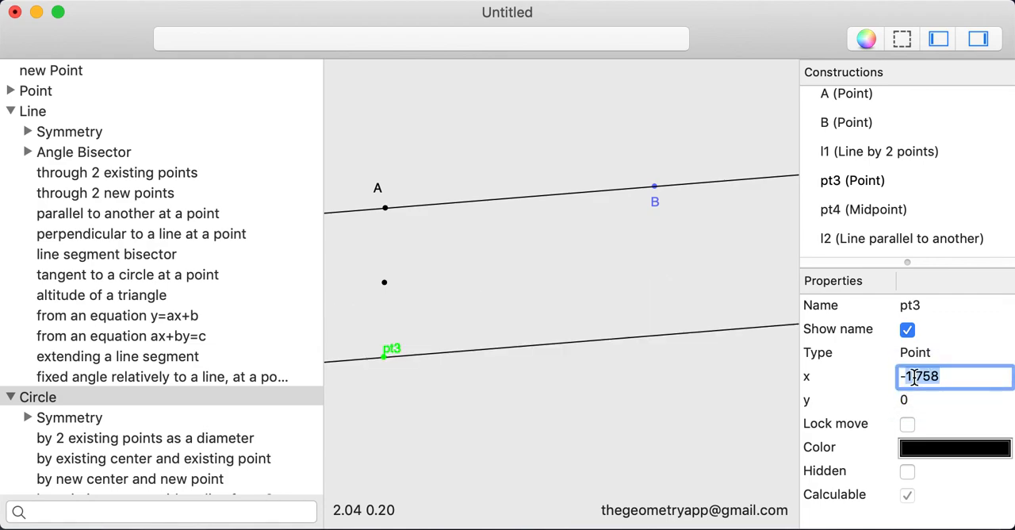
type("-1")
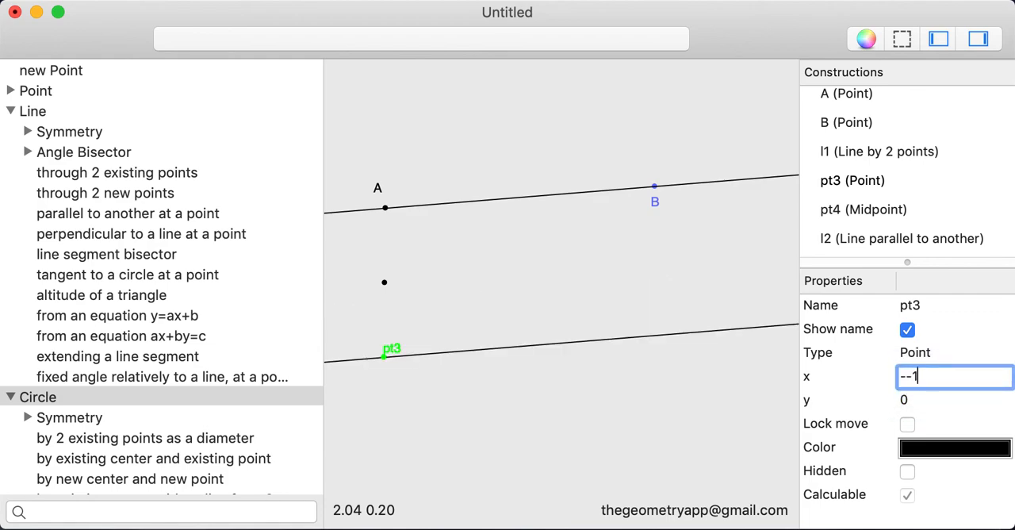
key("Return")
left_click(492, 280)
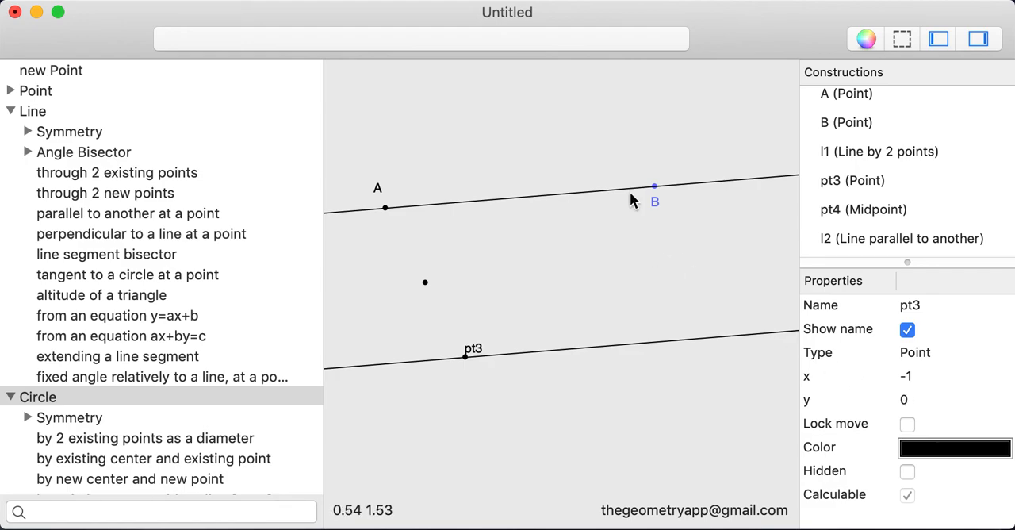
Try to edit midpoint pt4's x coordinate, and shift point A slightly down and right with pt4's properties displayed.
scroll(922, 182, "up", 1)
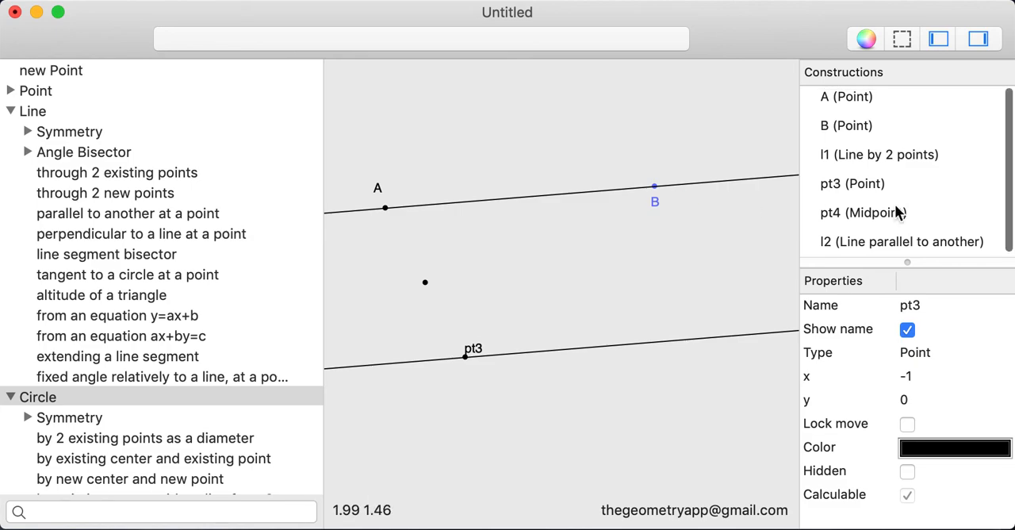
left_click(898, 212)
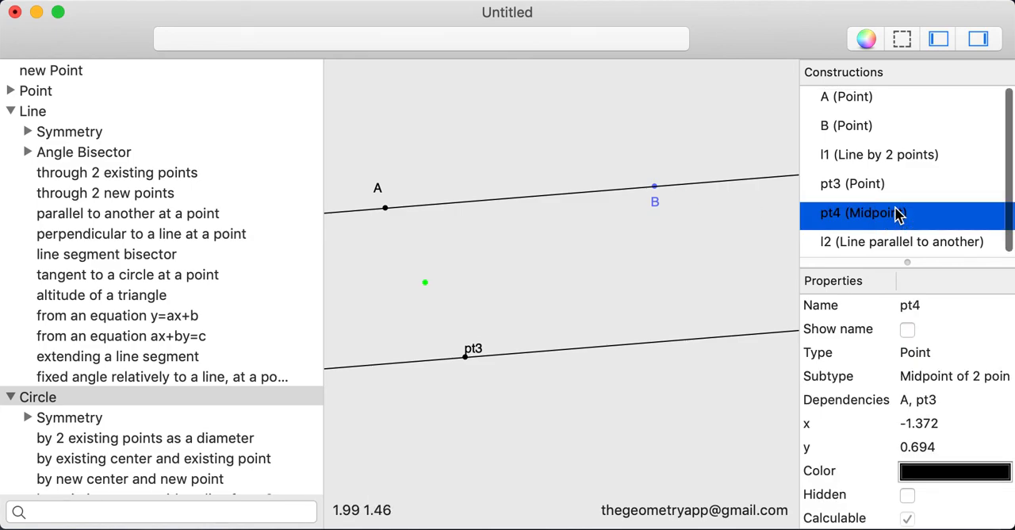
left_click(931, 429)
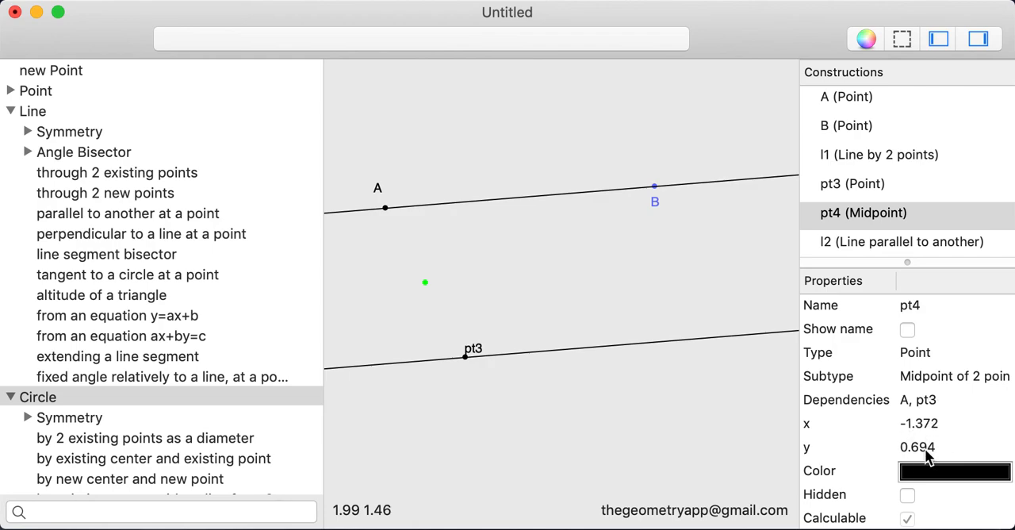
scroll(924, 448, "down", 1)
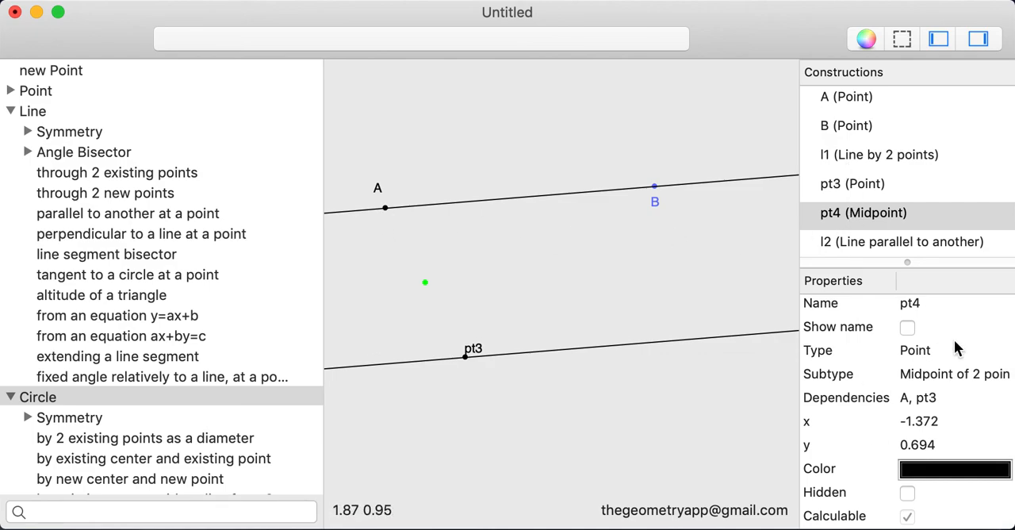
scroll(952, 353, "up", 1)
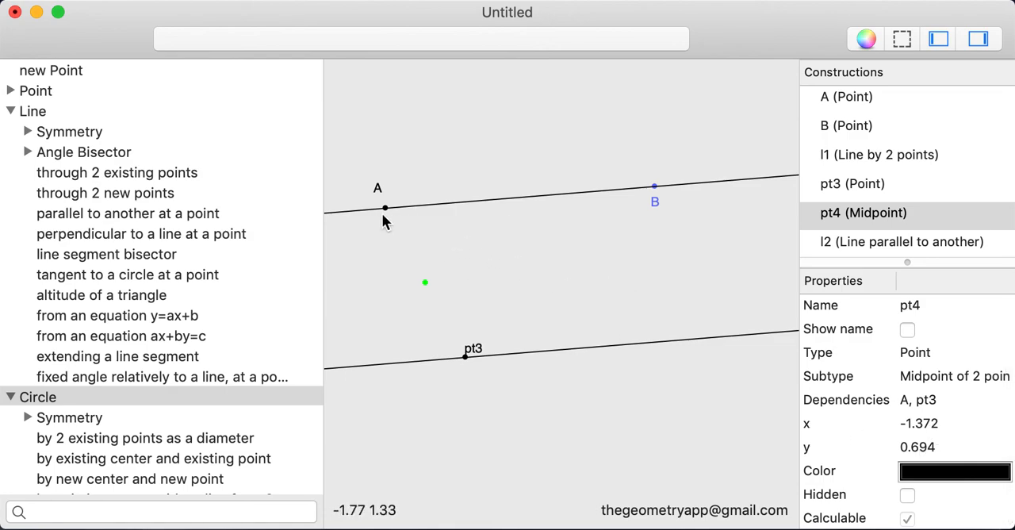
mouse_move(389, 213)
left_mouse_down()
mouse_move(446, 207)
mouse_move(408, 220)
mouse_move(411, 200)
mouse_move(391, 214)
left_mouse_up()
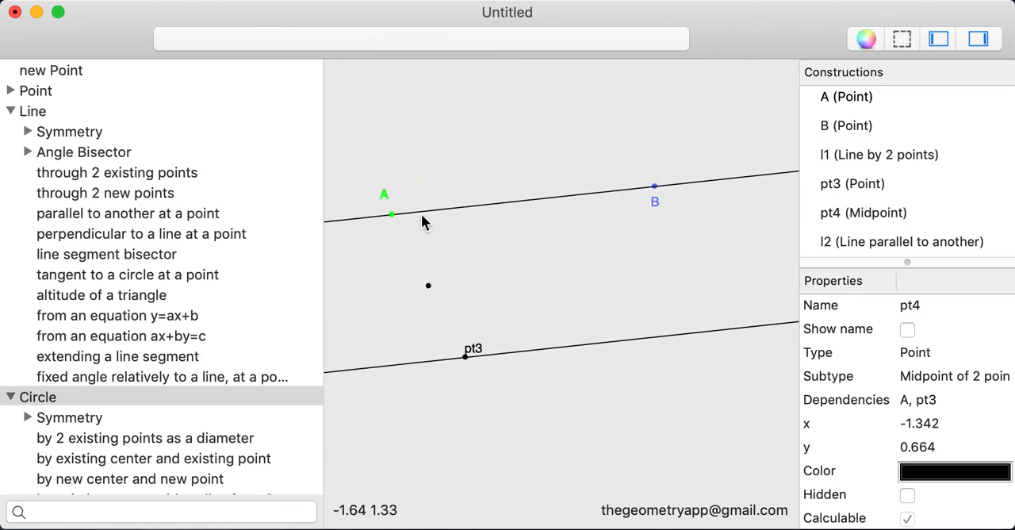
left_click(923, 429)
Set point A's x coordinate to 0.
left_click(861, 98)
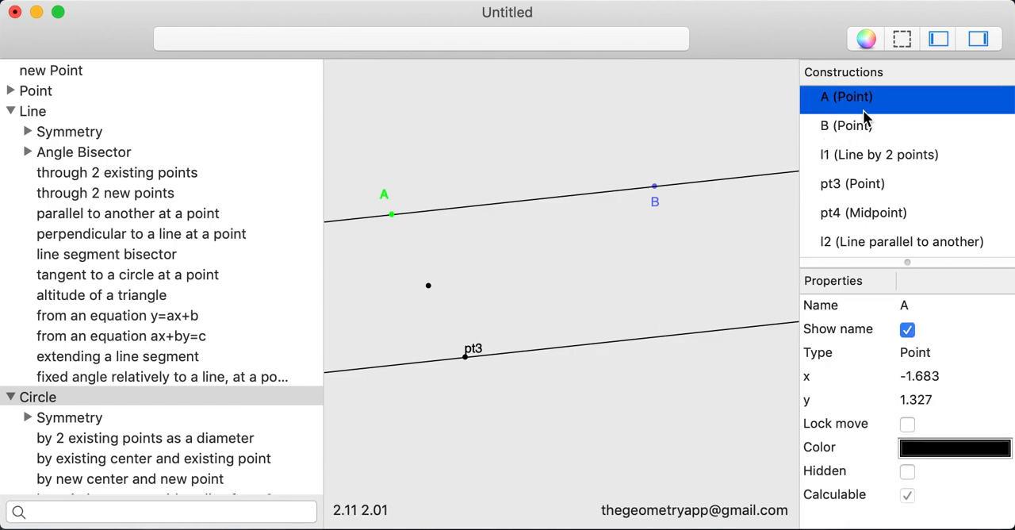
left_click(917, 375)
key("BackSpace")
type("0")
key("Return")
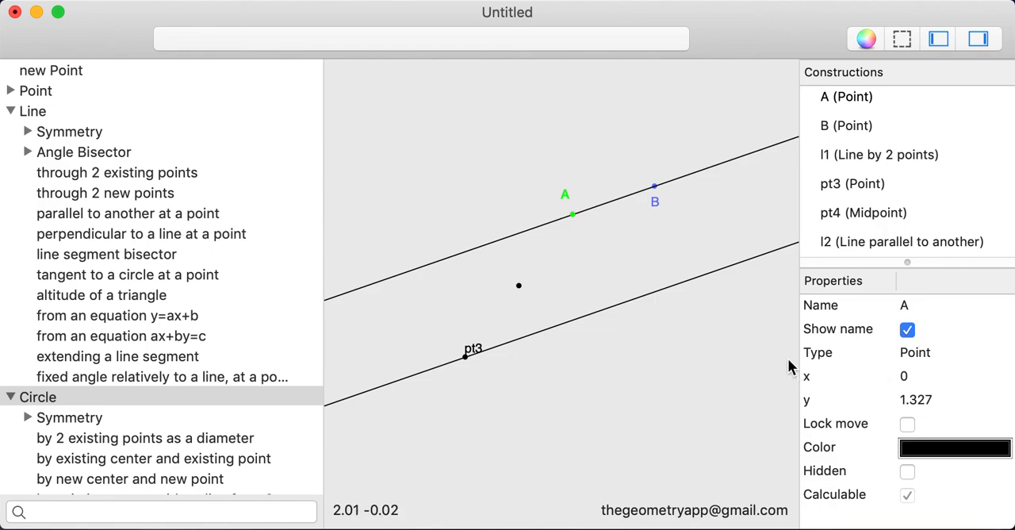
Undo the last change to point A's x coordinate.
left_click(167, 11)
mouse_move(203, 11)
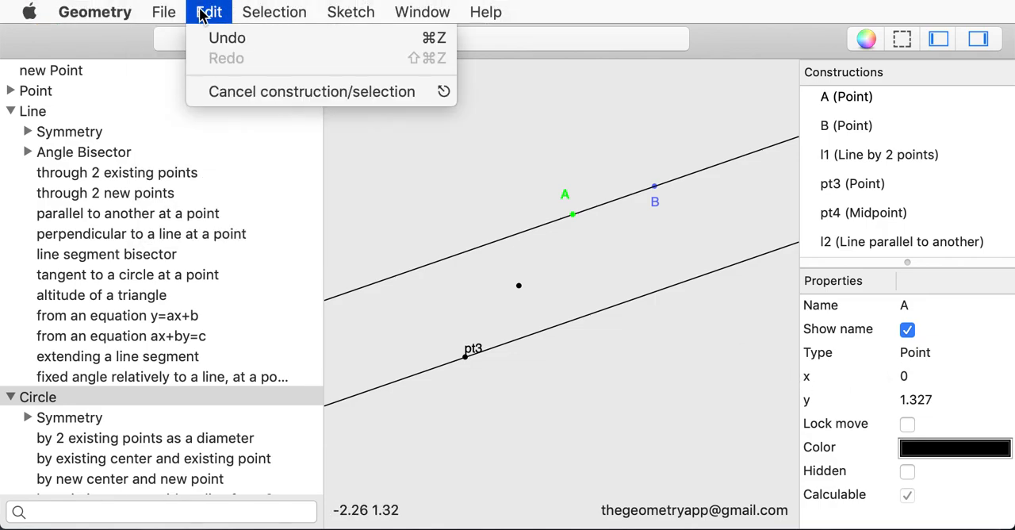
left_click(203, 40)
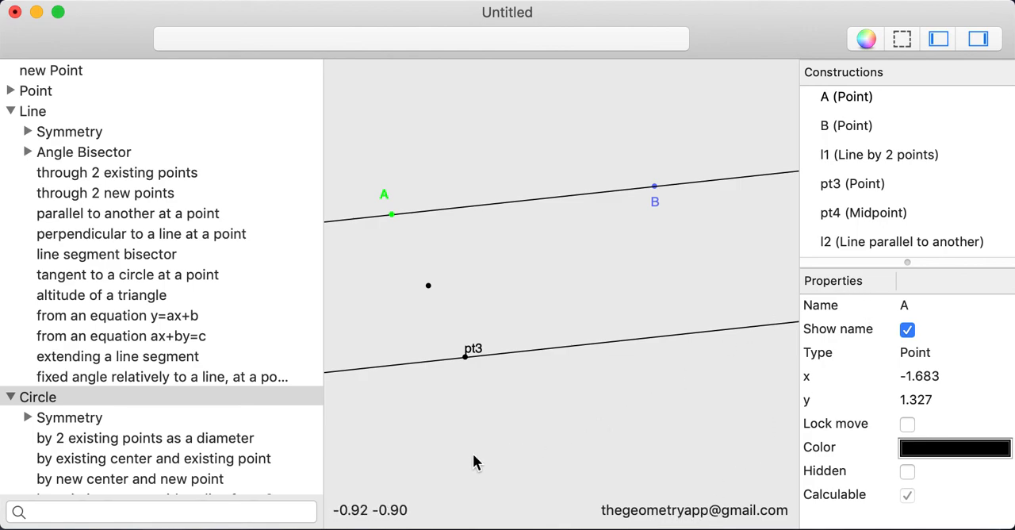
Hide the sketch's coordinate display and both the construction tools and properties sidebars.
left_click(355, 11)
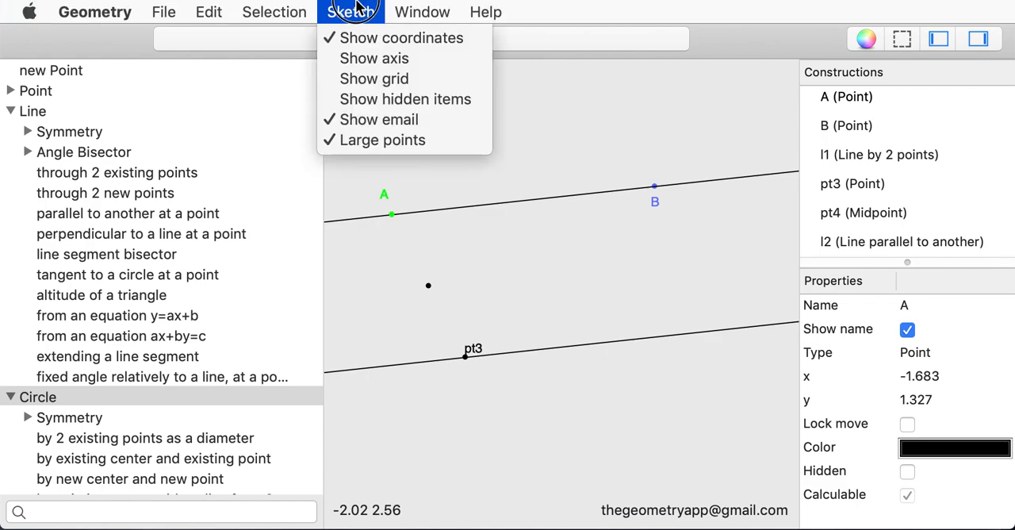
left_click(376, 39)
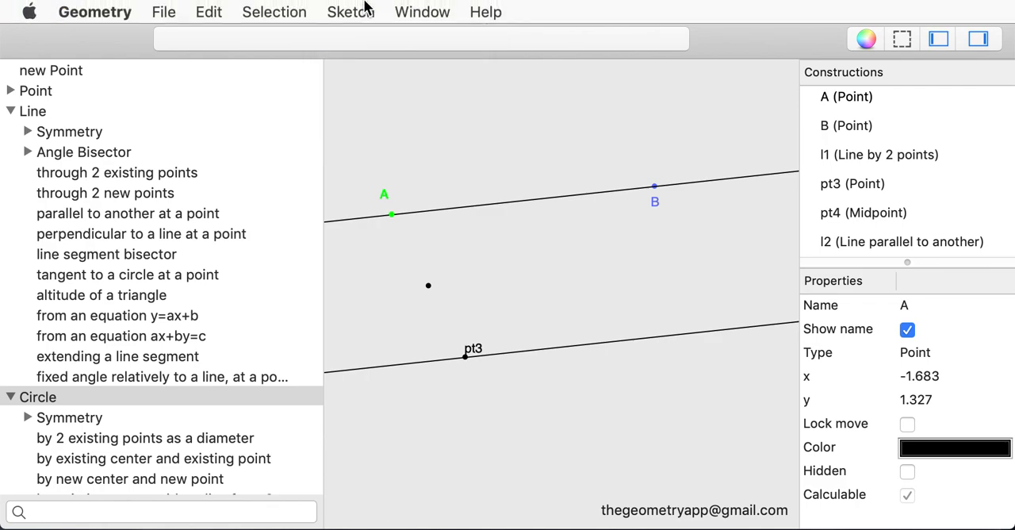
left_click(364, 8)
left_click(353, 10)
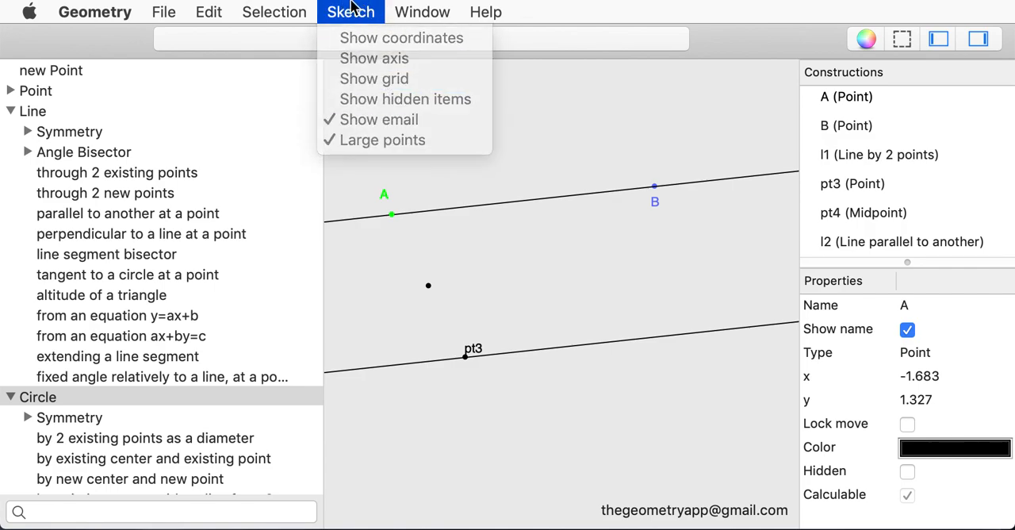
left_click(938, 42)
left_click(976, 41)
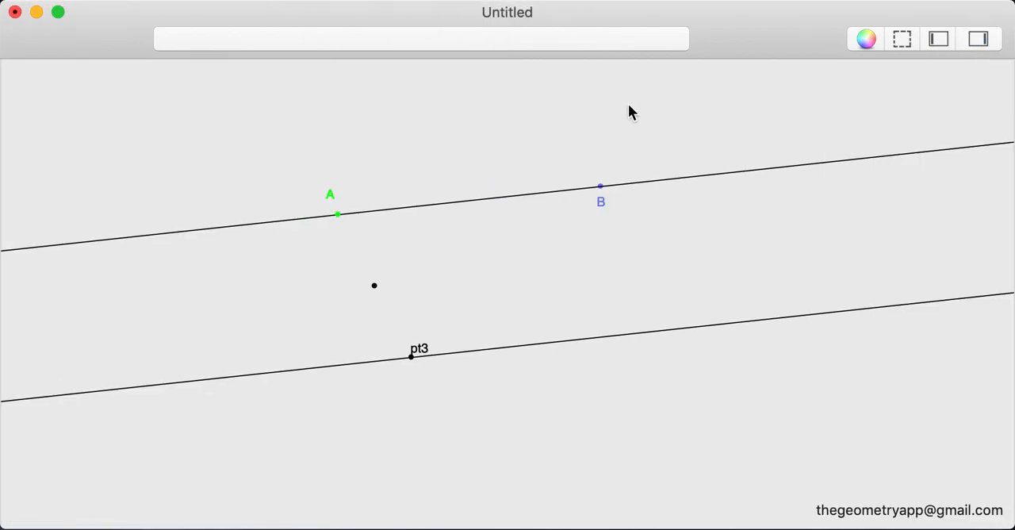
View the help and contact options, hide the email address shown in the sketch, and deselect point A.
left_click(476, 10)
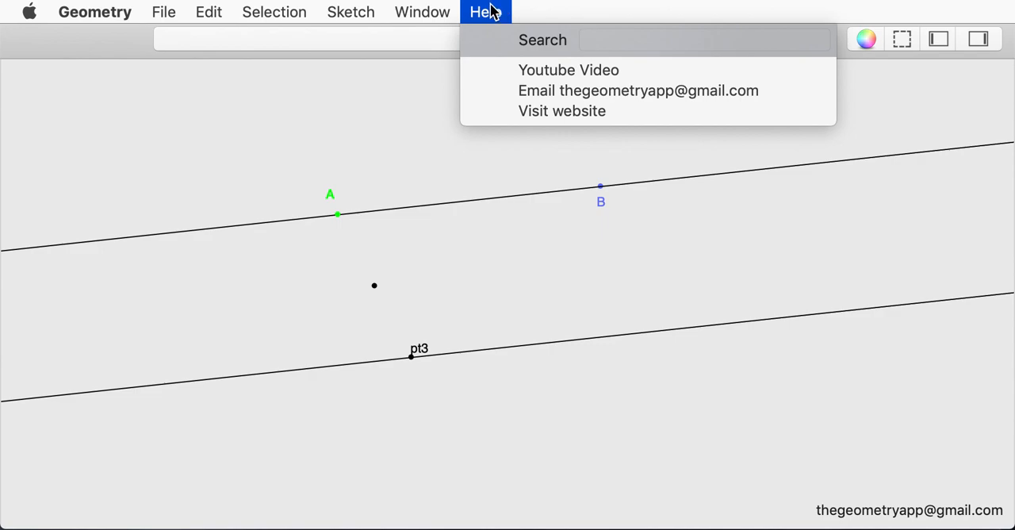
left_click(337, 7)
left_click(337, 6)
left_click(344, 8)
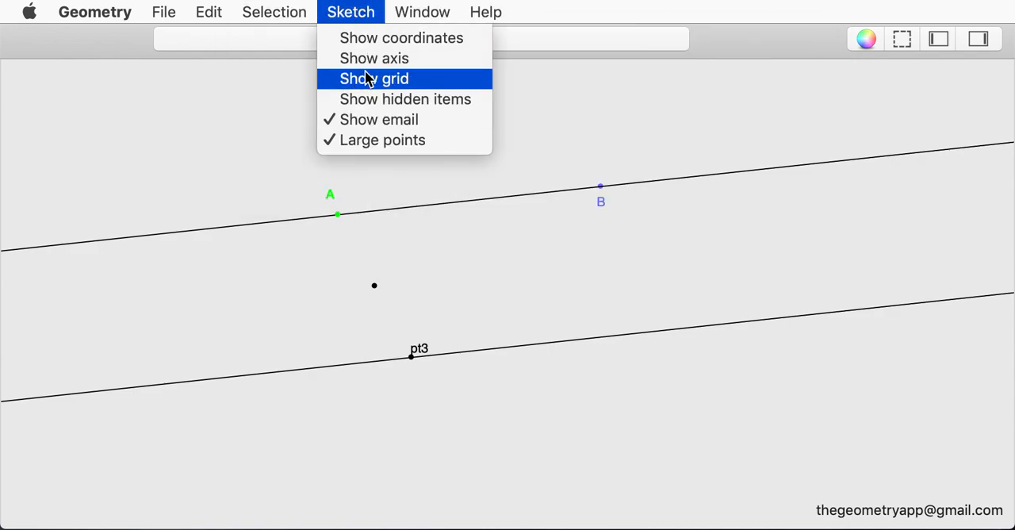
left_click(378, 121)
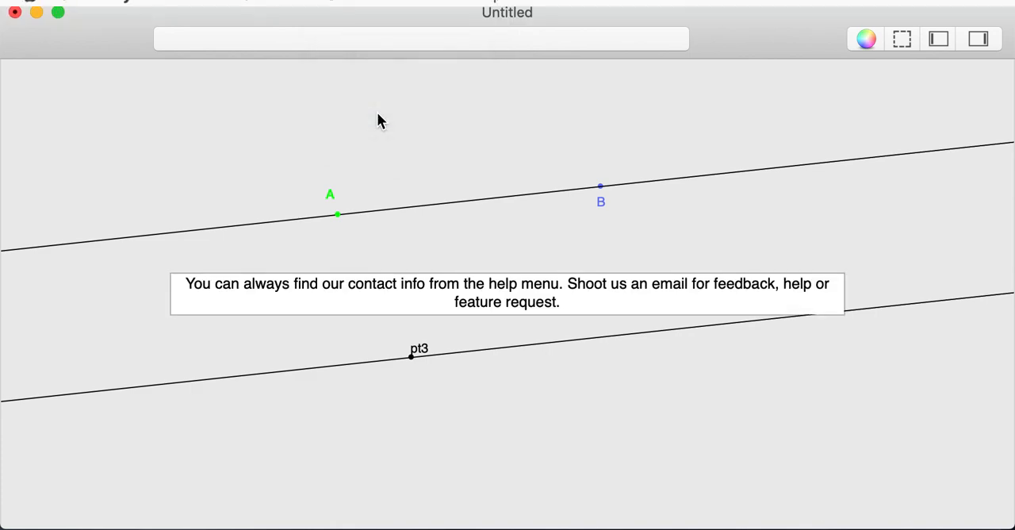
left_click(487, 221)
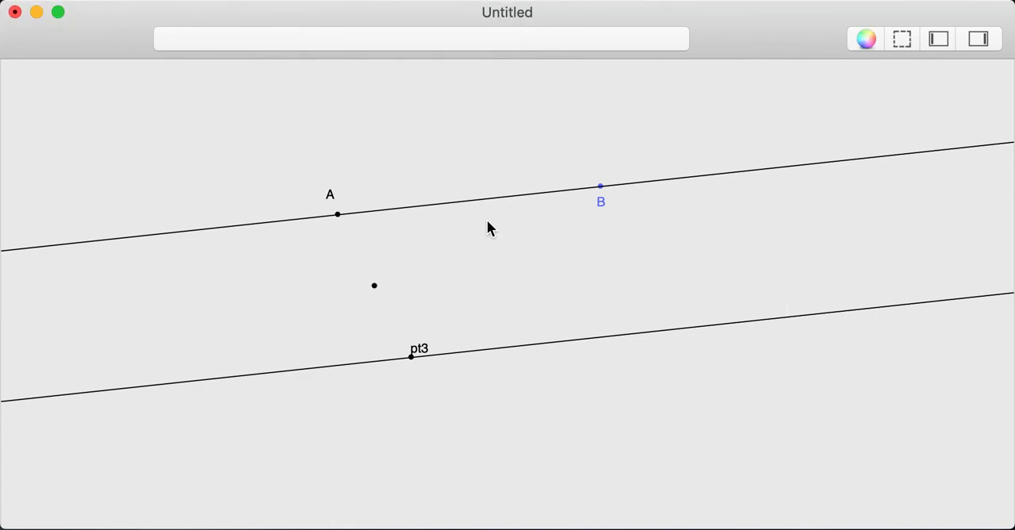